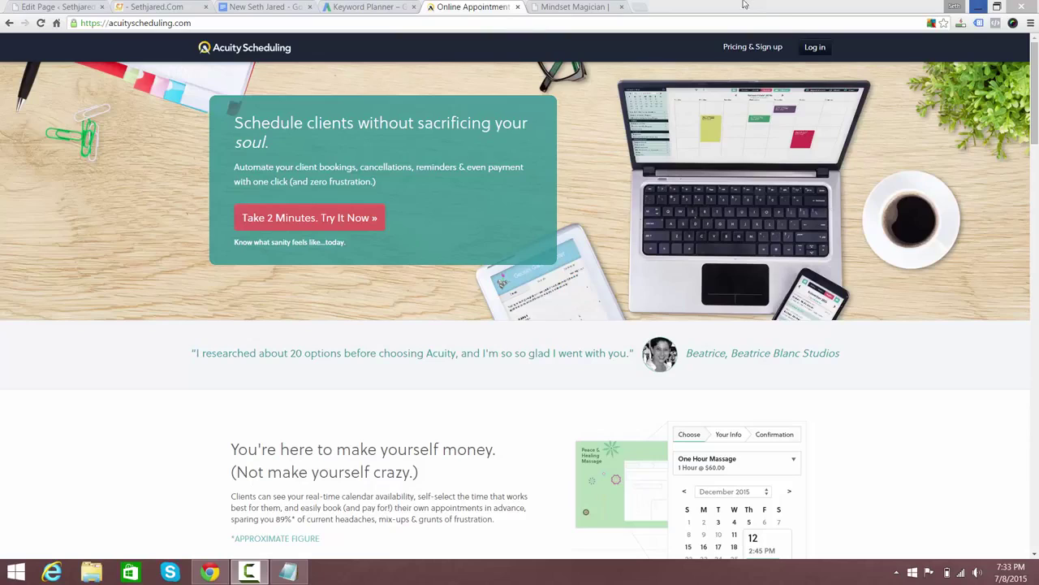
# Log in to the Acuity Scheduling account with the saved credentials and open the calendar's availability settings.
pyautogui.click(812, 47)
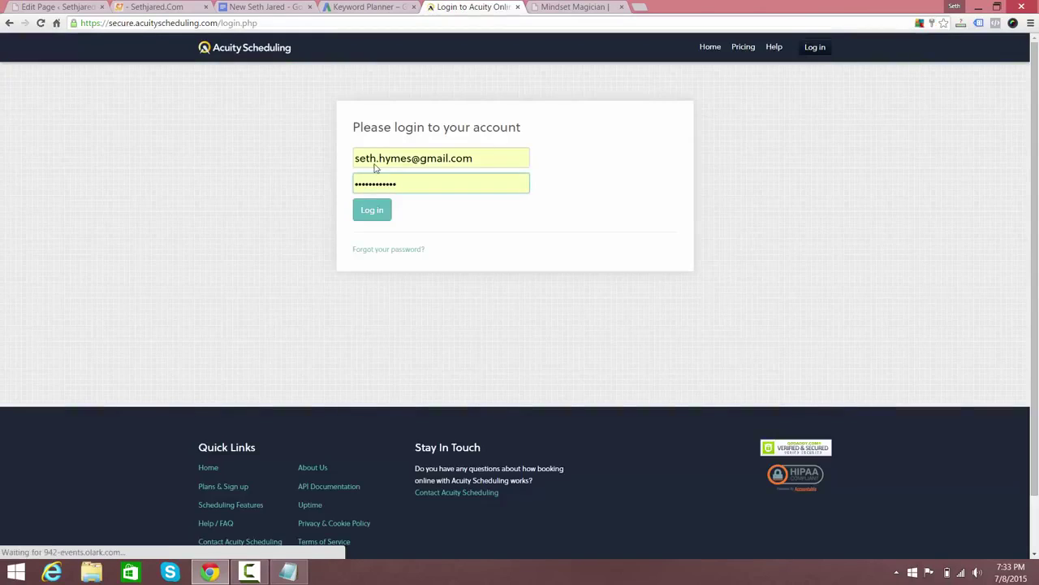
pyautogui.click(371, 213)
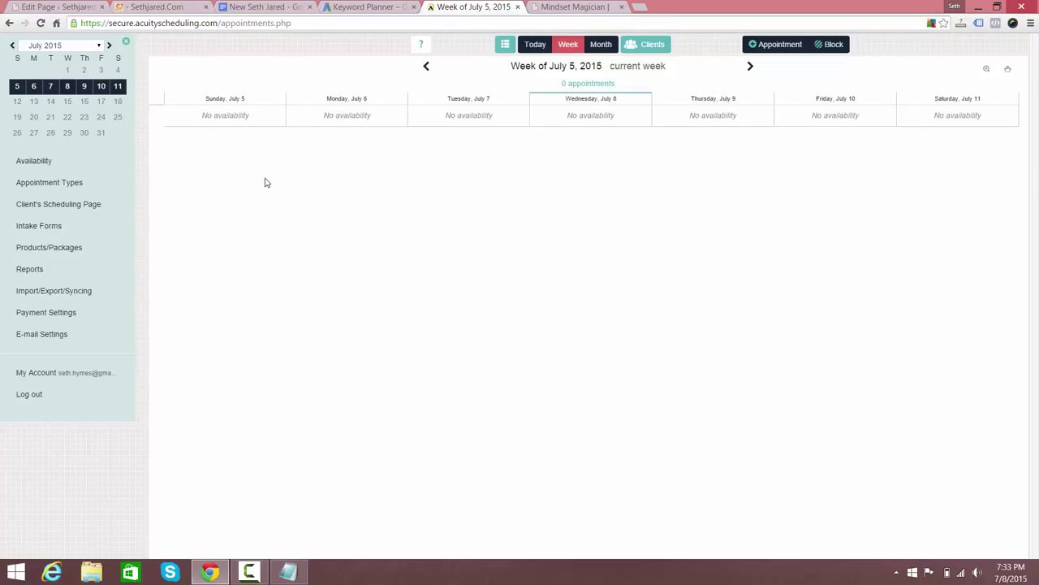
pyautogui.click(31, 162)
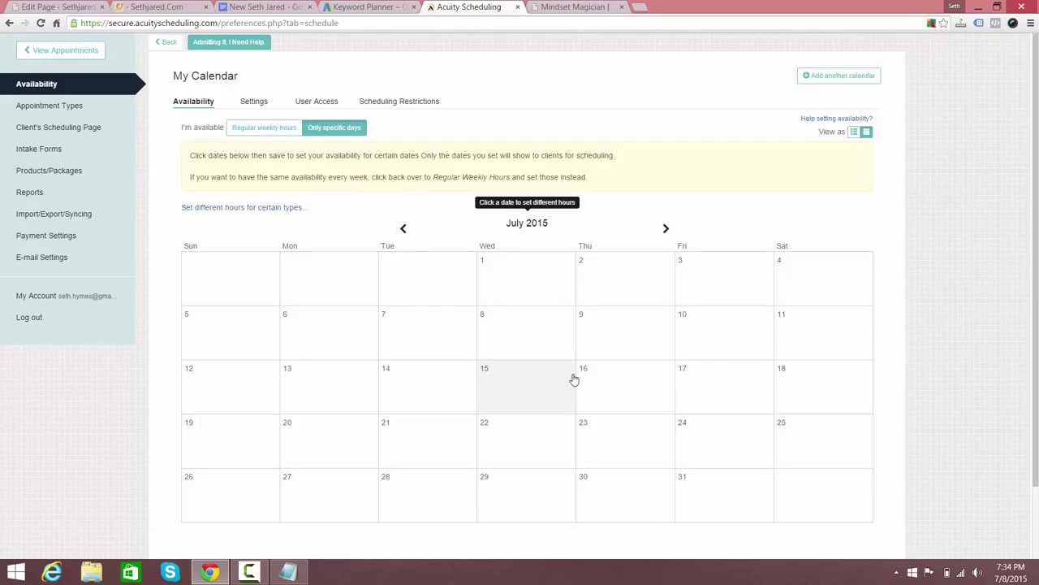
# Review specific-day availability back to April 2015 and look at the option for different hours for certain types.
pyautogui.click(404, 229)
pyautogui.click(404, 229)
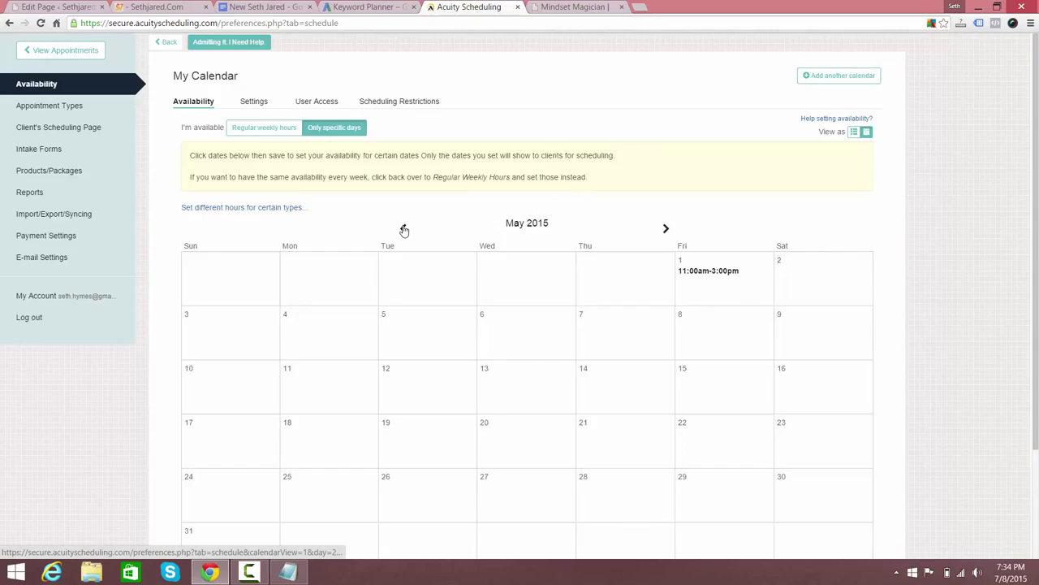
pyautogui.click(404, 229)
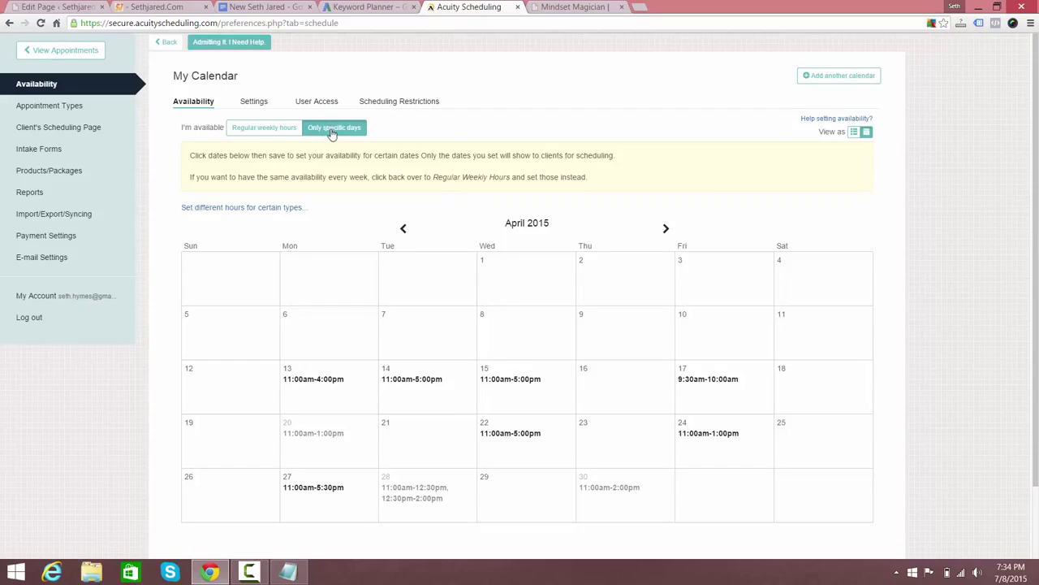
pyautogui.click(247, 208)
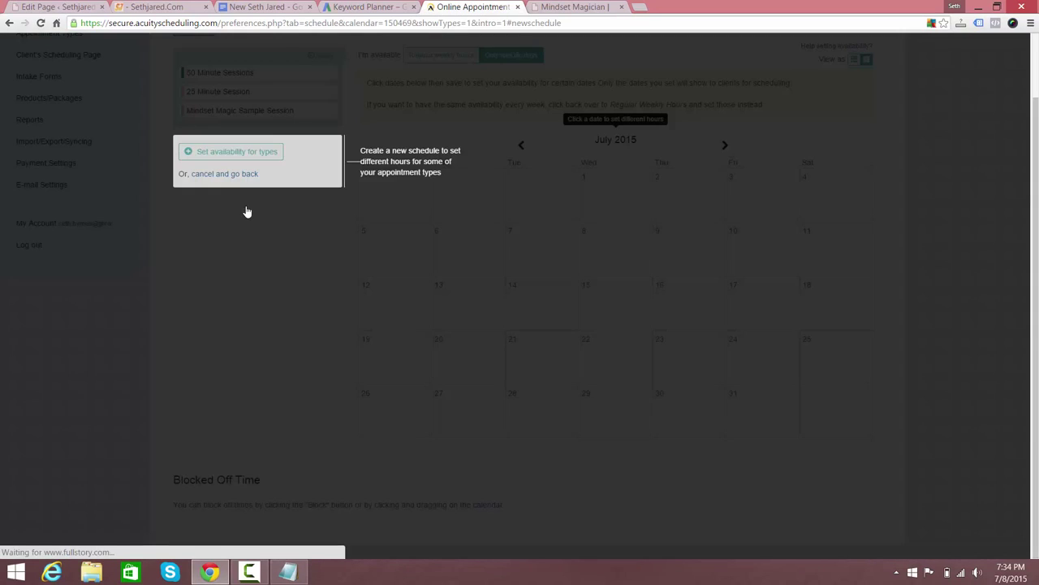
pyautogui.click(244, 174)
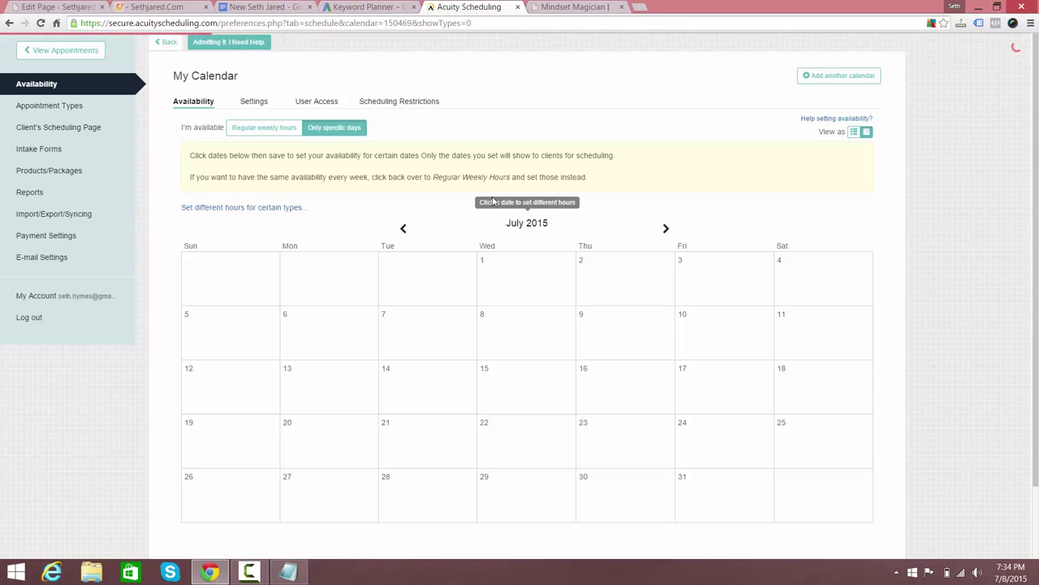
# Review My Calendar's general settings and its scheduling restrictions, including the interval for displayed start times.
pyautogui.click(257, 104)
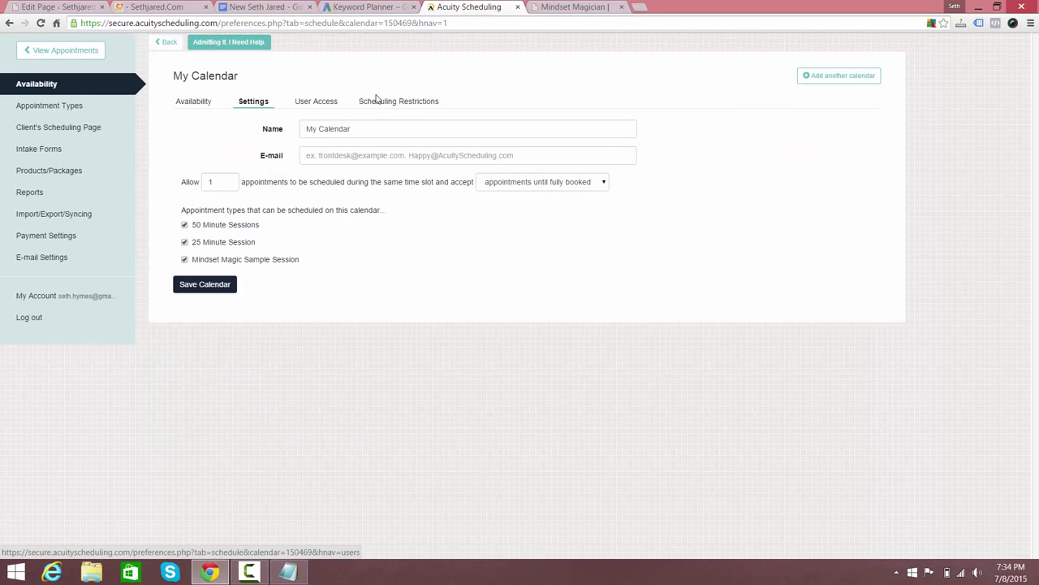
pyautogui.click(185, 104)
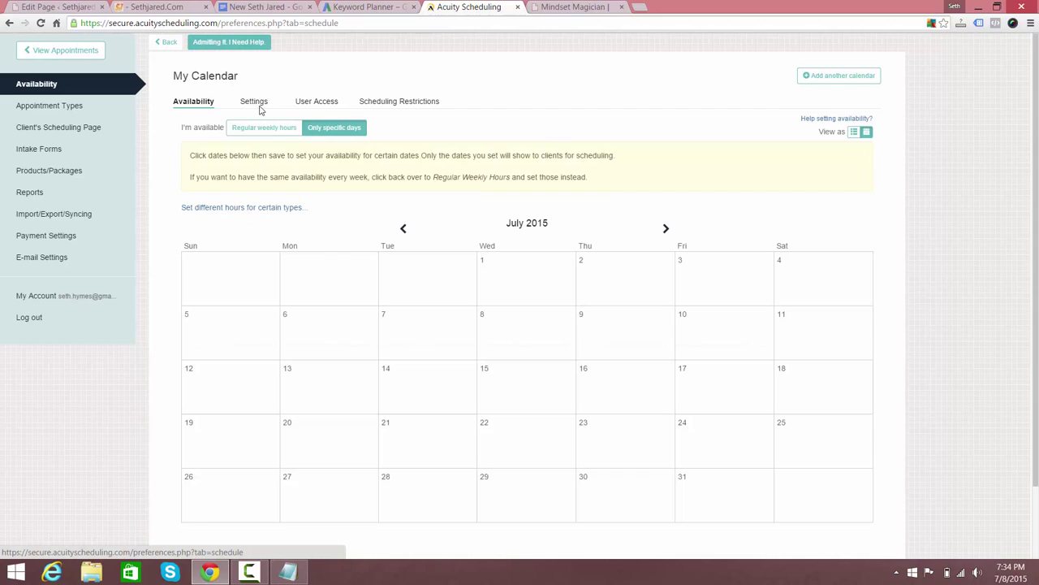
pyautogui.click(397, 104)
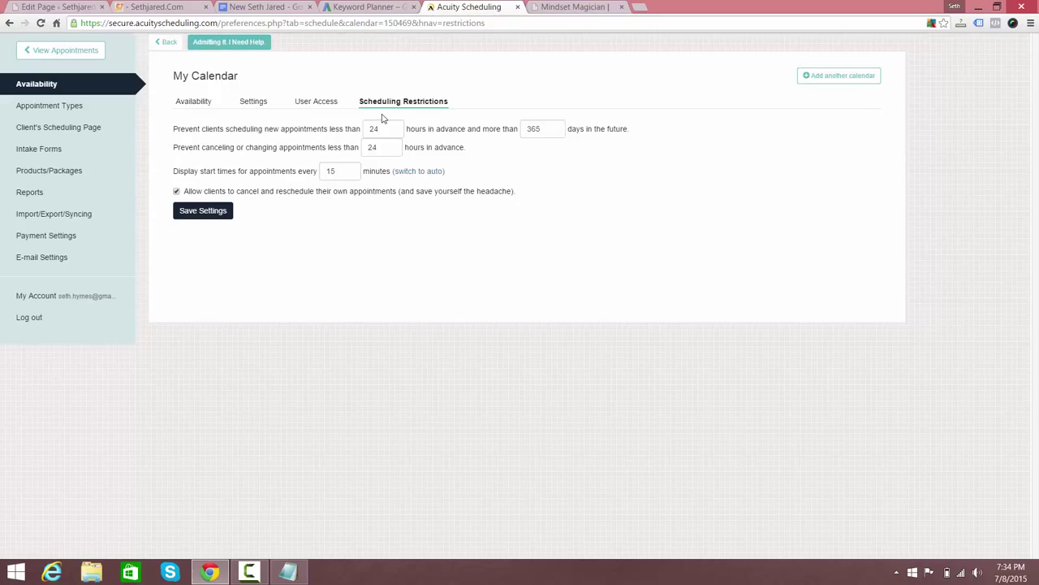
pyautogui.click(343, 172)
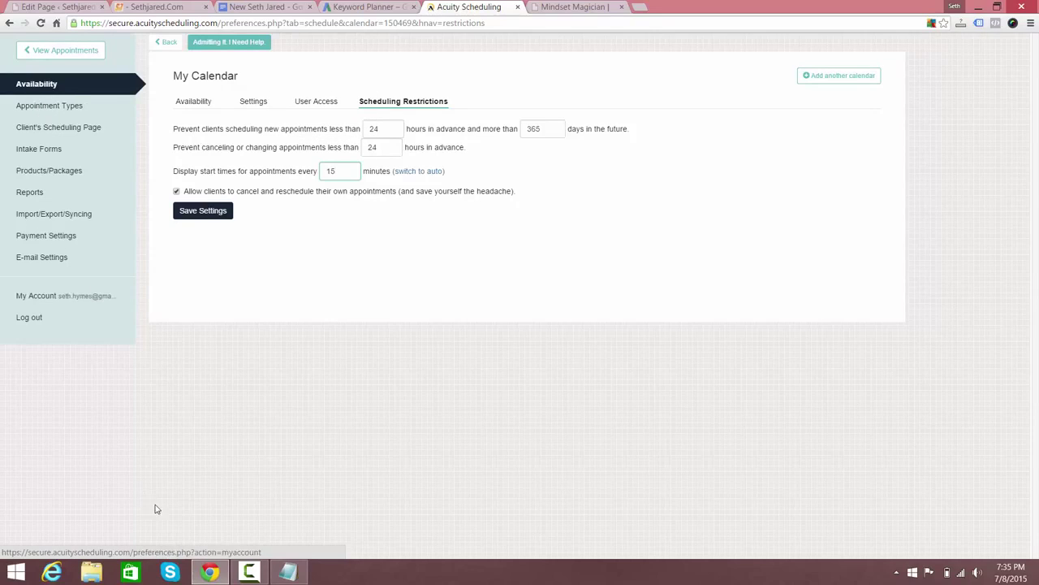
# Look over the appointment types and the blank form for a new type, leaving the form without creating anything.
pyautogui.click(37, 109)
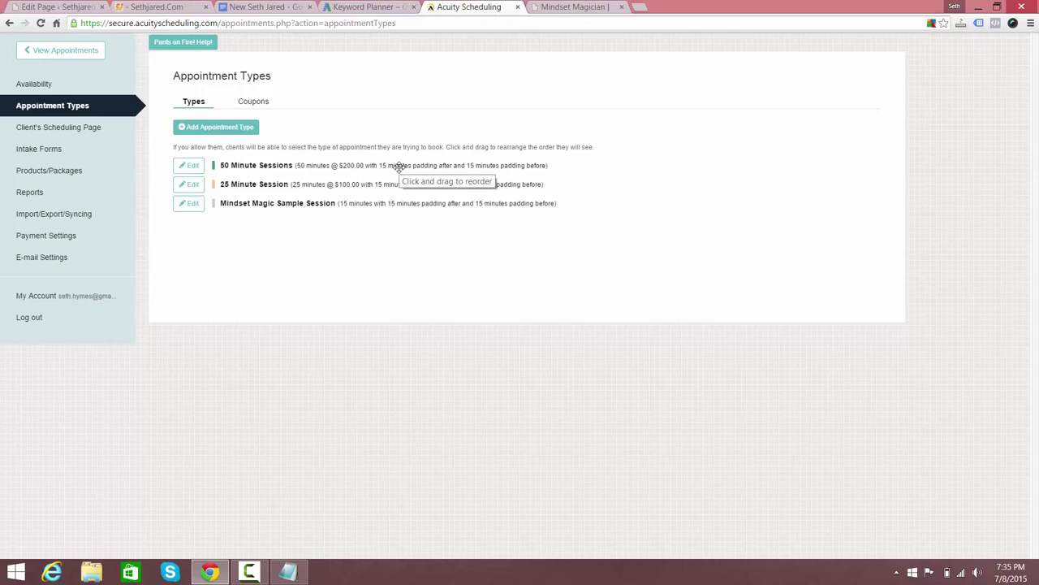
pyautogui.click(209, 128)
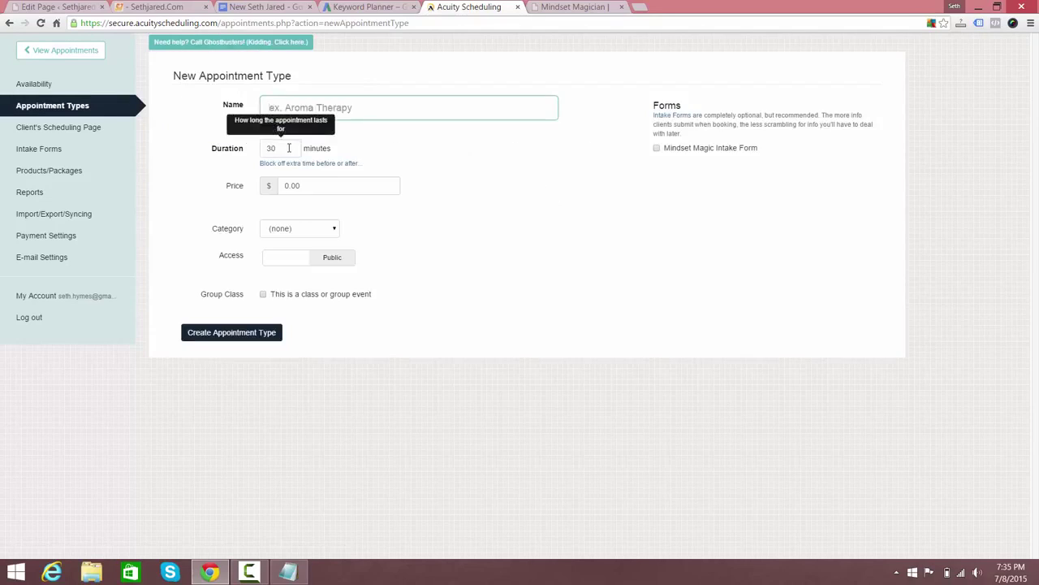
pyautogui.click(309, 187)
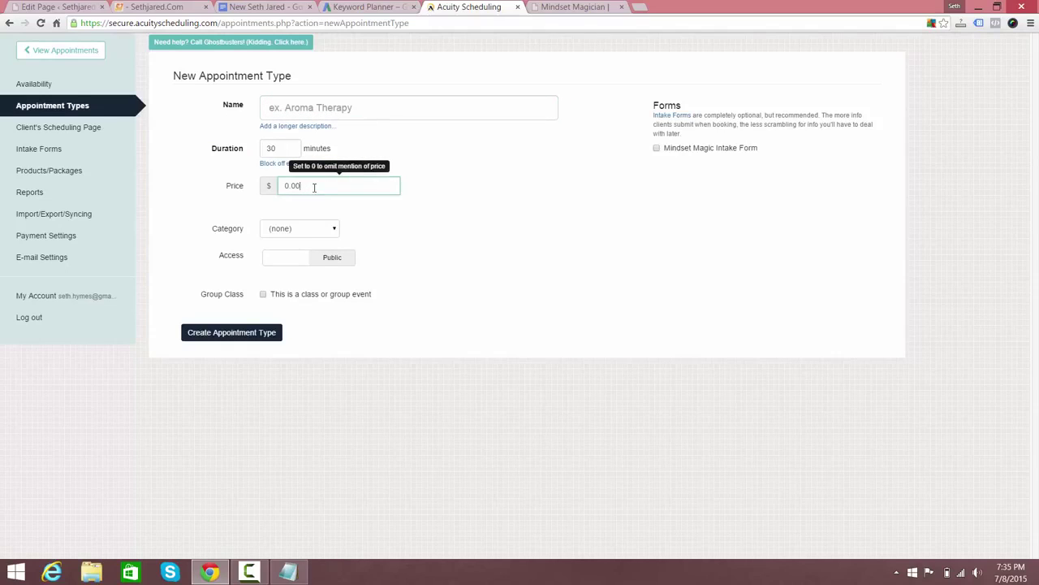
pyautogui.click(85, 113)
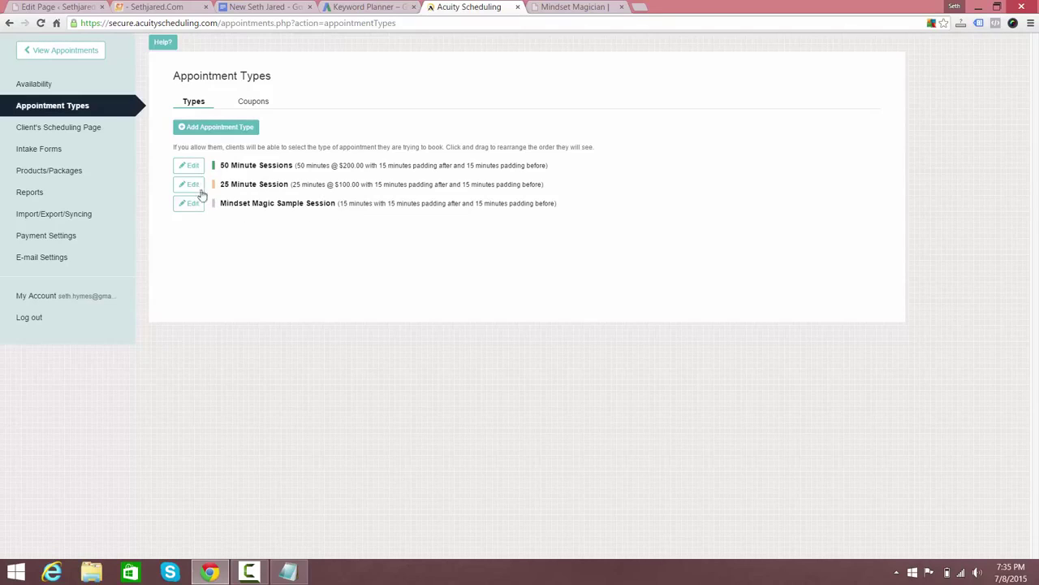
# Examine the duration, blocked-off time and price of the 50 Minute Sessions appointment type.
pyautogui.click(189, 165)
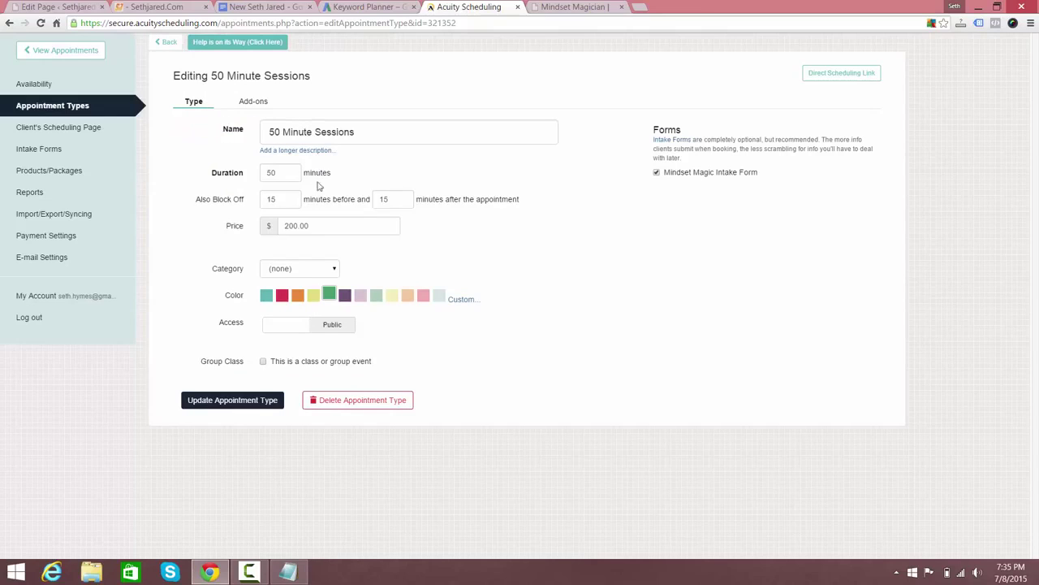
pyautogui.click(319, 225)
pyautogui.doubleClick(320, 225)
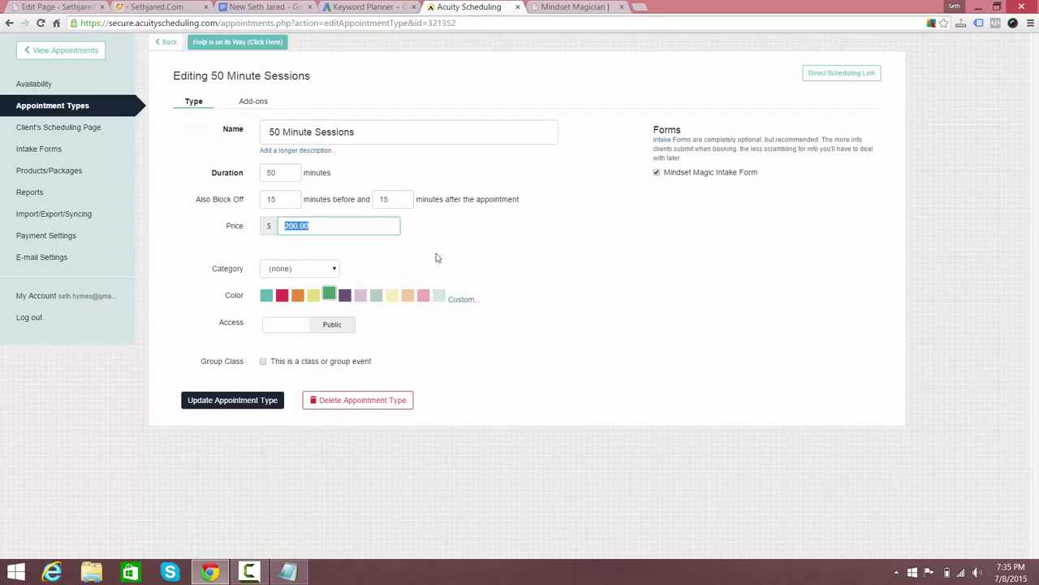
pyautogui.click(524, 253)
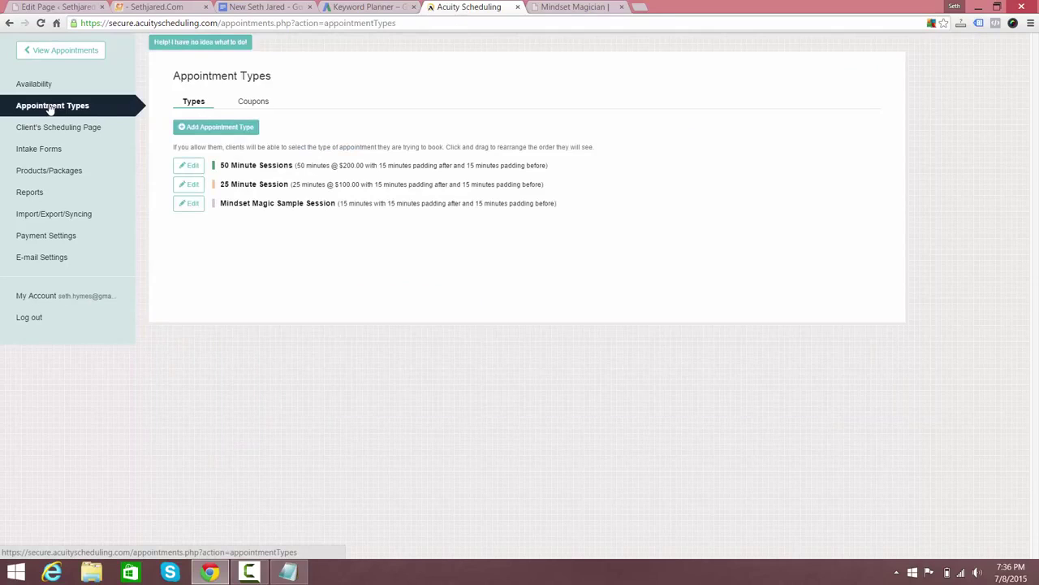
# Review the Premium Member Discount coupon for appointments, and bring up the client's scheduling page settings.
pyautogui.click(268, 105)
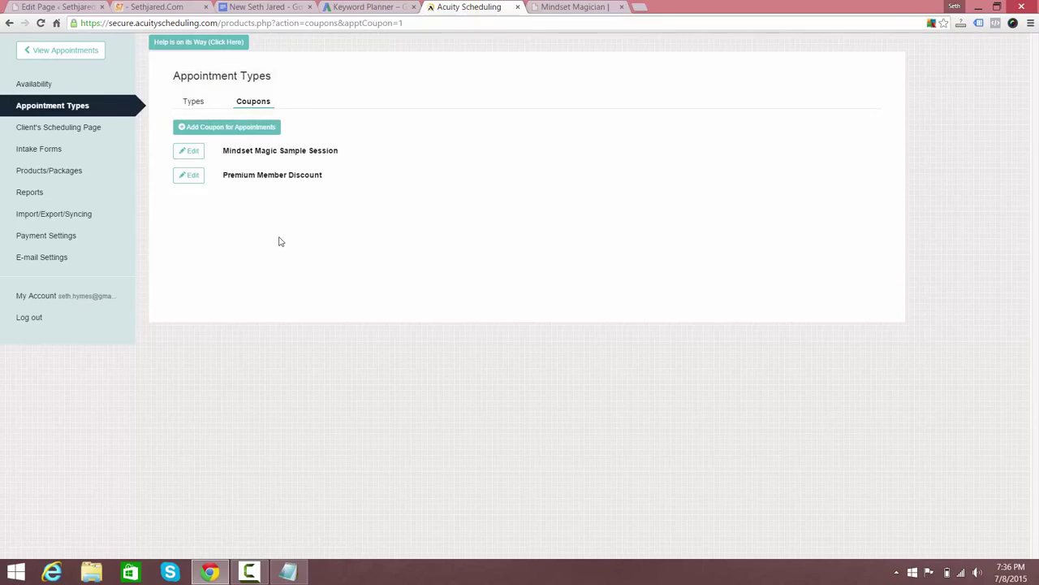
pyautogui.click(193, 177)
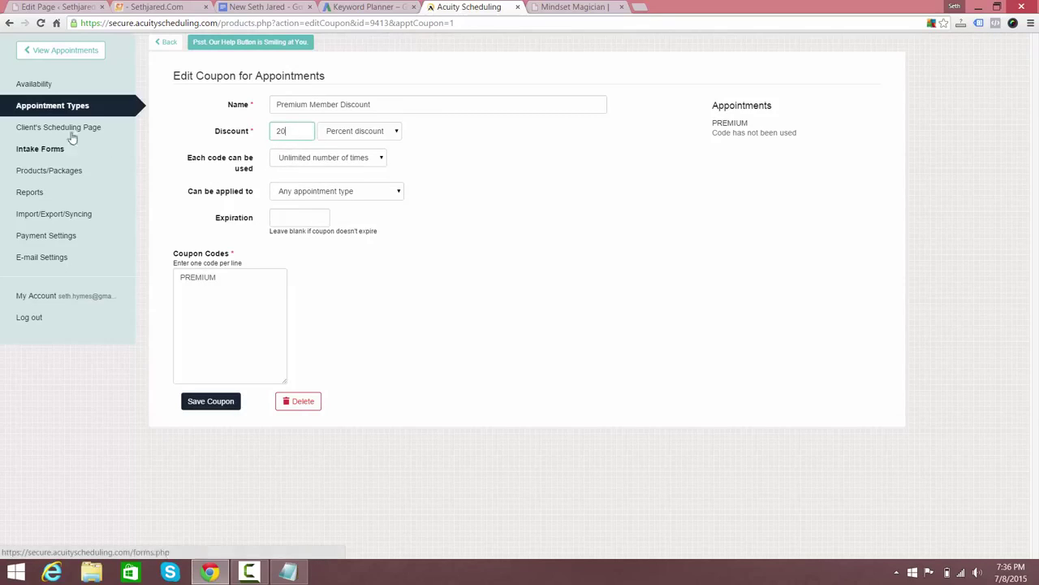
pyautogui.click(42, 132)
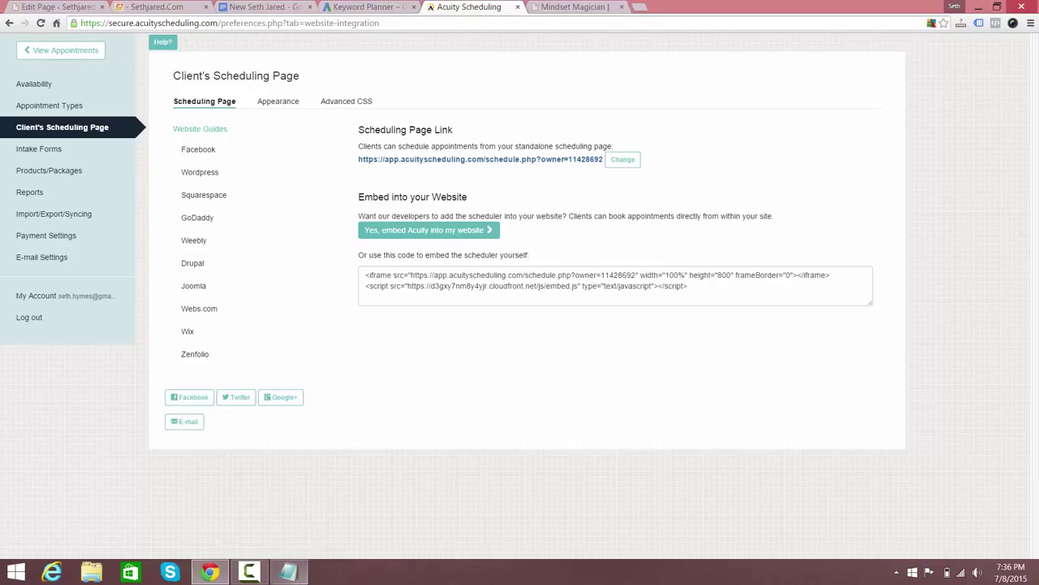
# Switch to Notepad and replace the line under "Acuity -" with "Client wants to schedule a session.".
pyautogui.hotkey('alt', 'Tab')
pyautogui.moveTo(197, 95); pyautogui.dragTo(2, 85)
pyautogui.write('Cliebt')
pyautogui.press('BackSpace')
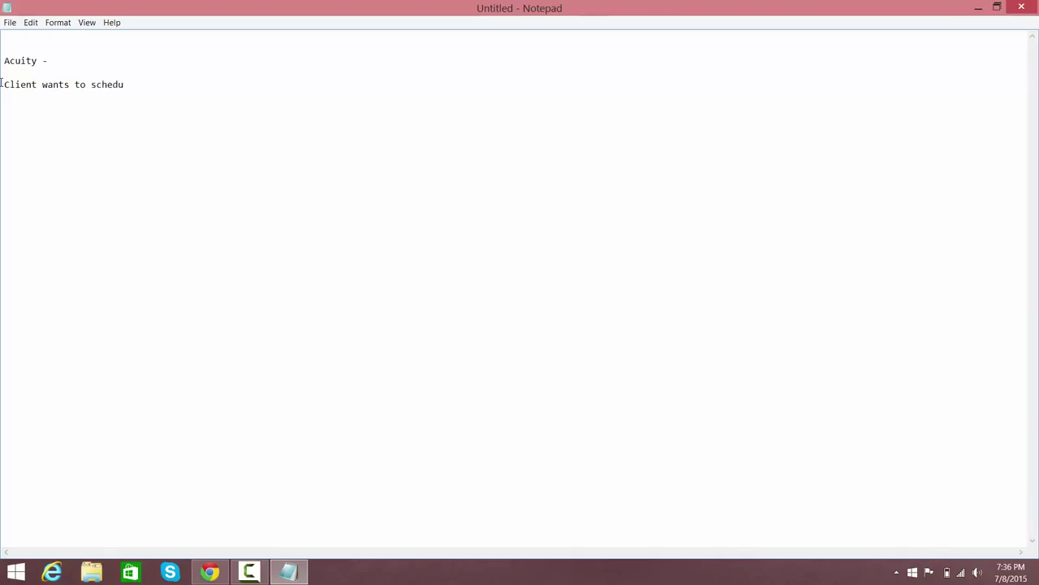
pyautogui.press('Return')
pyautogui.press('Return')
# Add the note line "Either put a form on your website -- OR send them right to a scheduling page on Acuity's site OR".
pyautogui.write('Either put a form on your')
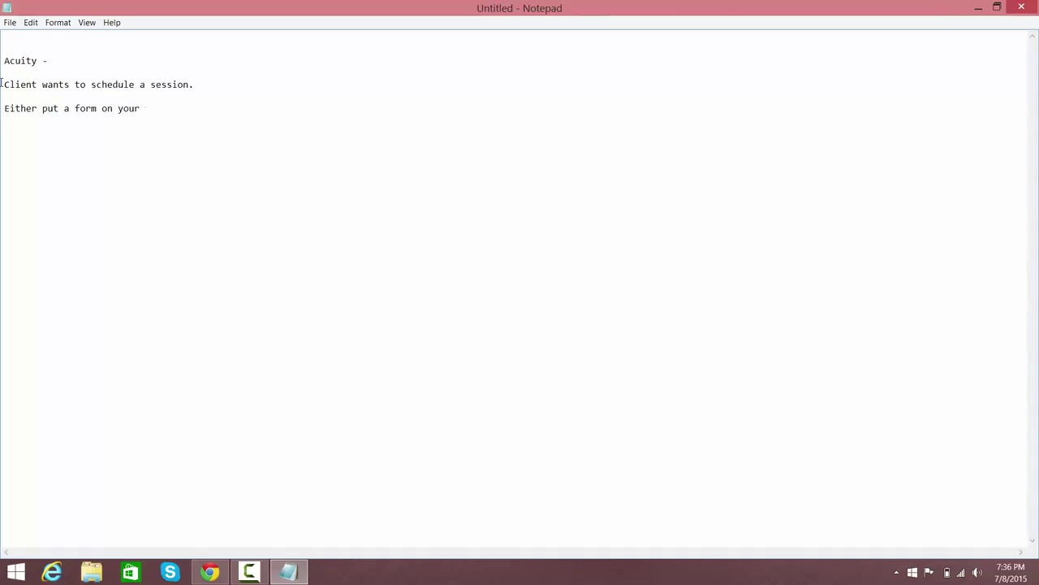
pyautogui.write(' website -- OR send them right')
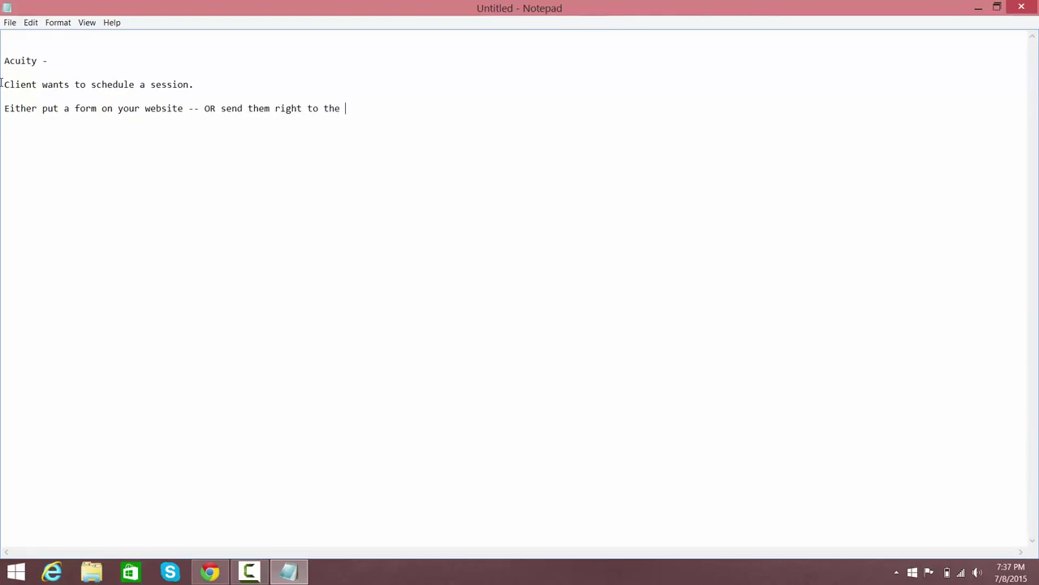
pyautogui.write(' to a sc')
pyautogui.press('BackSpace')
pyautogui.write('scheduling page on Acuit')
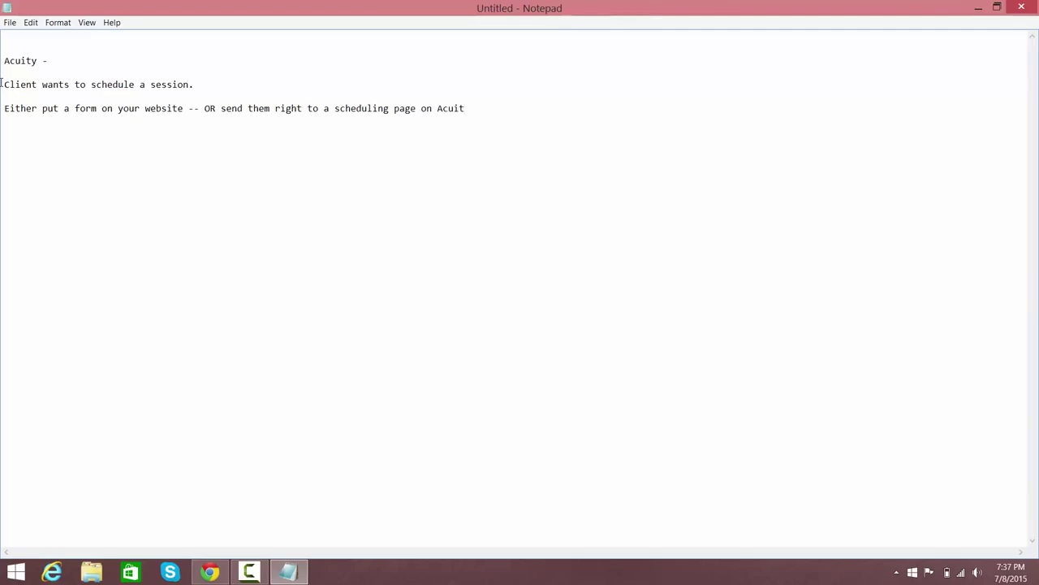
pyautogui.write("y's site OR  CREATE A ")
# Complete the note's last line as "CREATE A FACEBOOK TAB WITH SCHEDULING" and return to the browser.
pyautogui.write('FACEBOOK T')
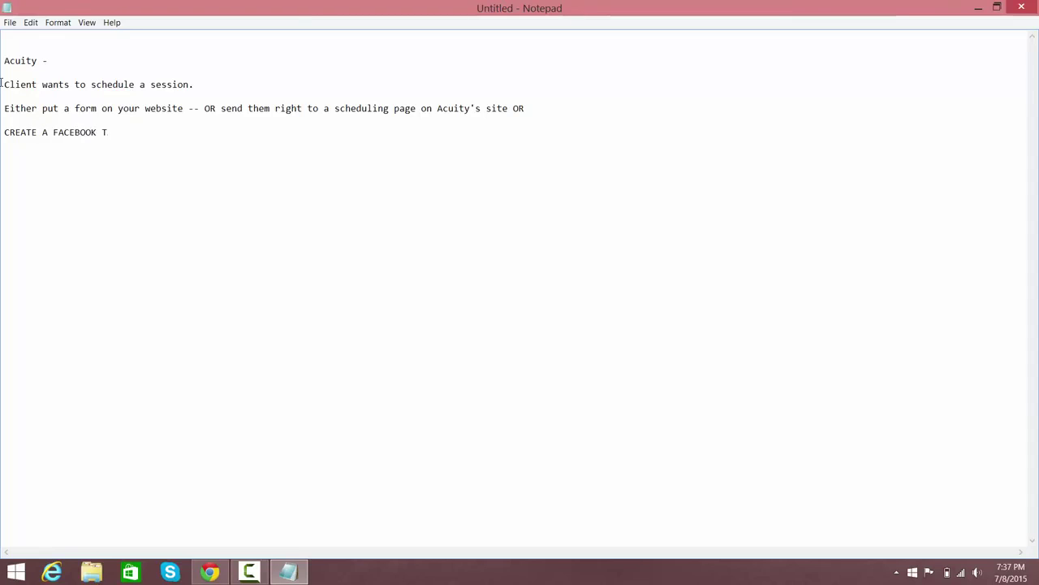
pyautogui.write('AB WITH SCHEDULING...')
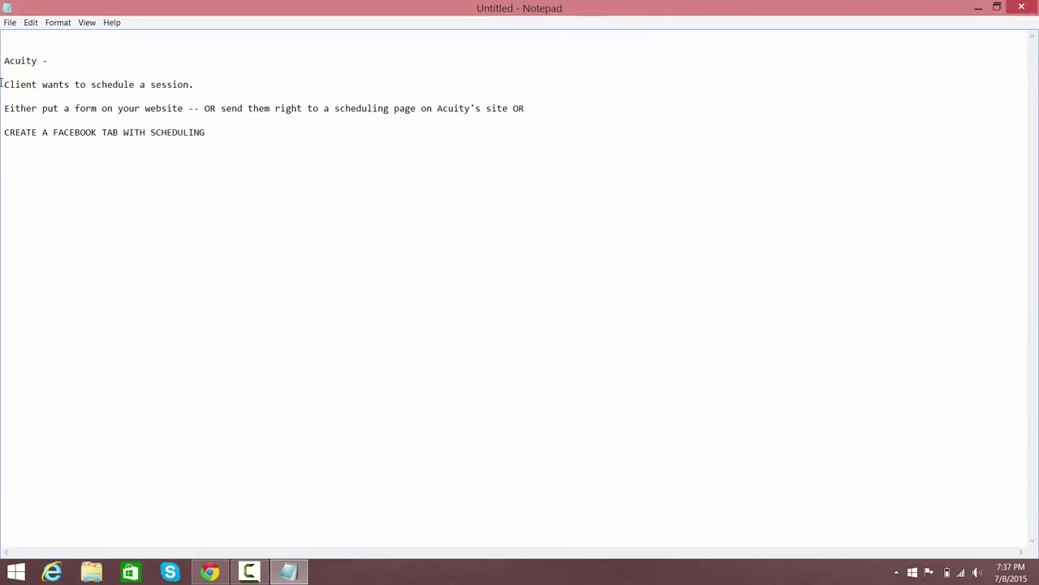
pyautogui.click(972, 7)
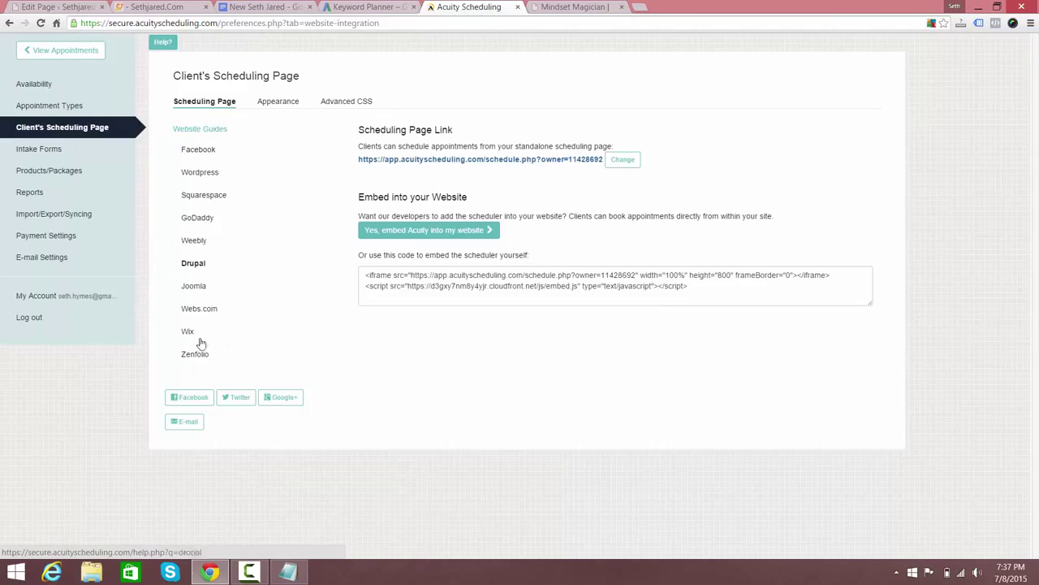
# Open the standalone client scheduling page and preview the booking calendars for 50 Minute Sessions and the Mindset Magic Sample Session.
pyautogui.click(421, 165)
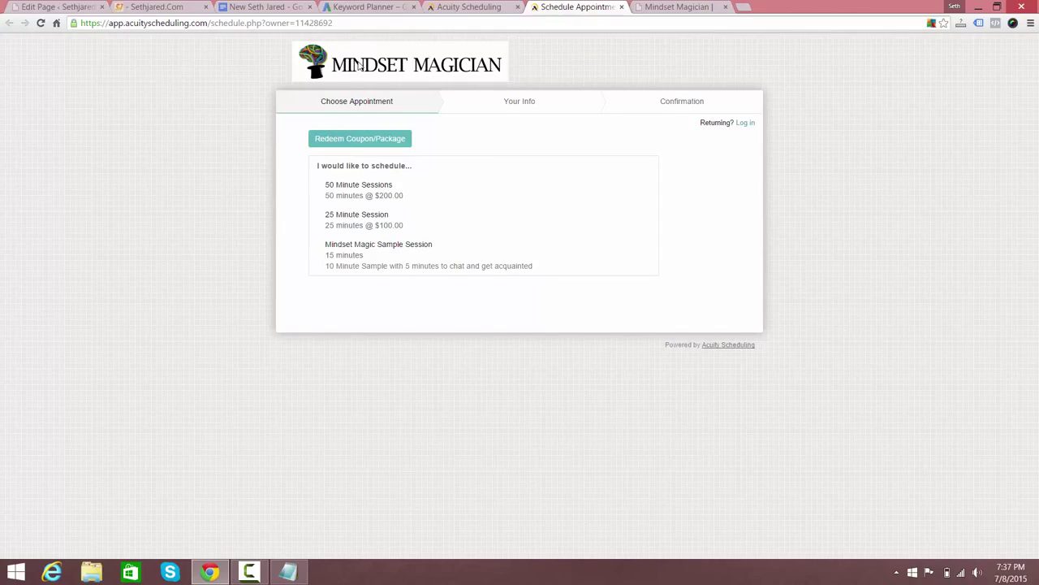
pyautogui.doubleClick(166, 24)
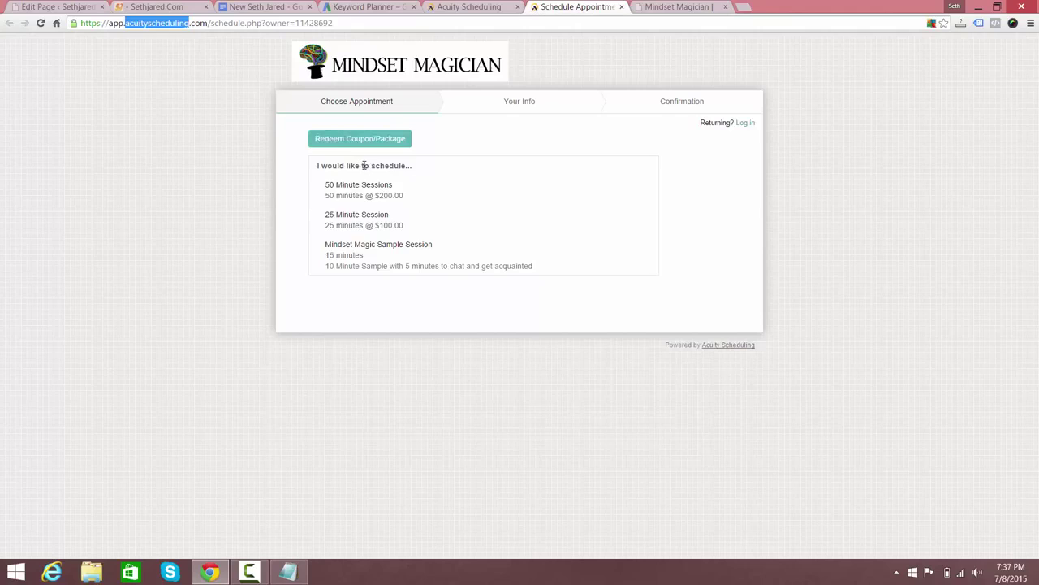
pyautogui.click(423, 199)
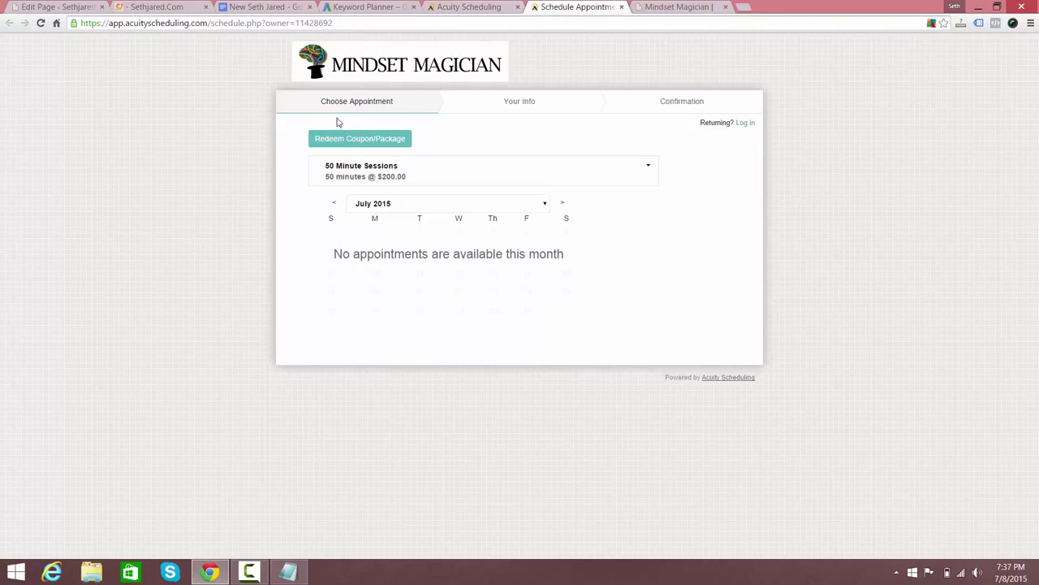
pyautogui.click(326, 104)
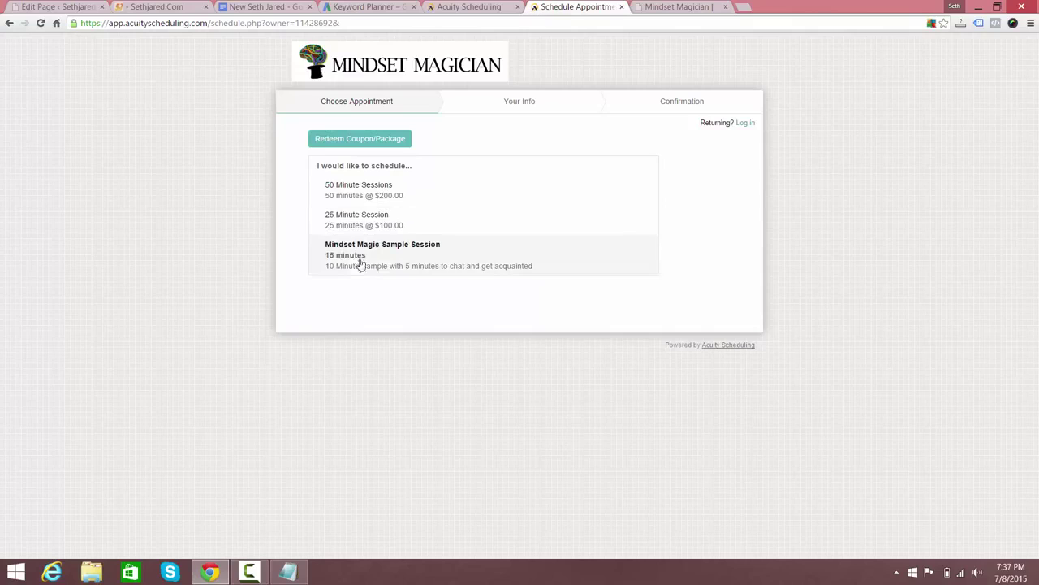
pyautogui.click(385, 257)
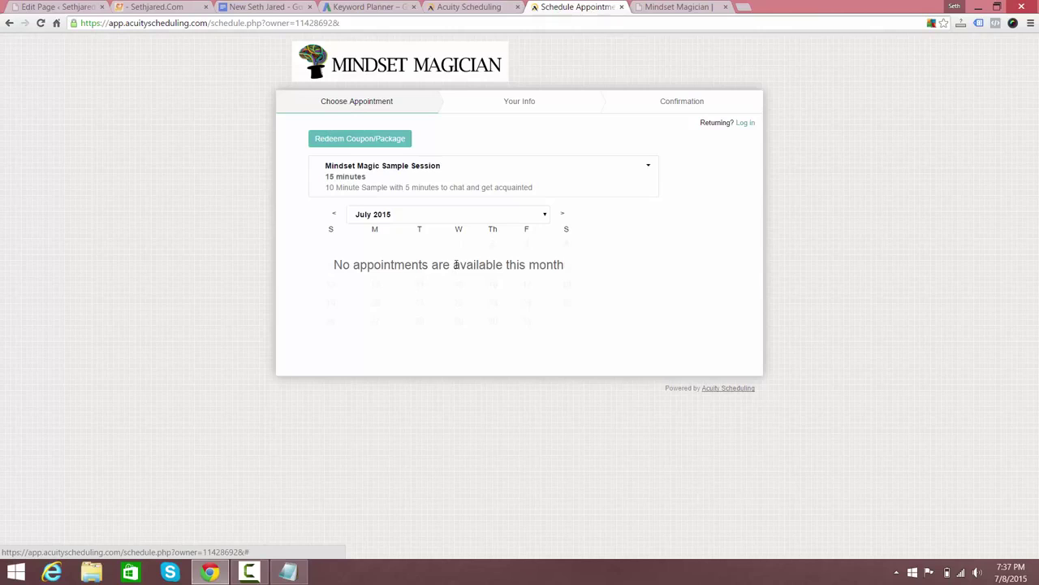
pyautogui.click(353, 103)
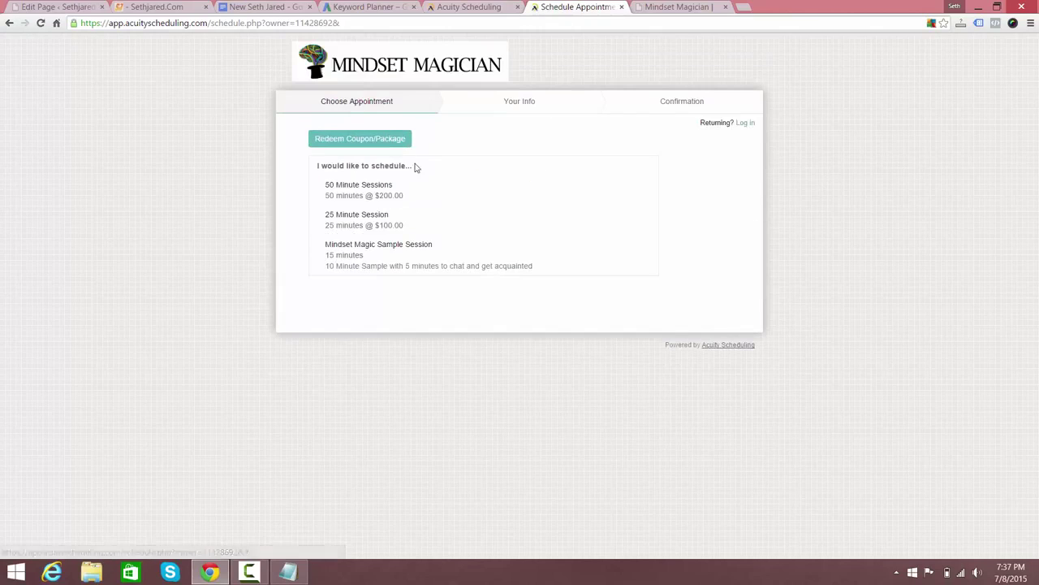
pyautogui.click(343, 195)
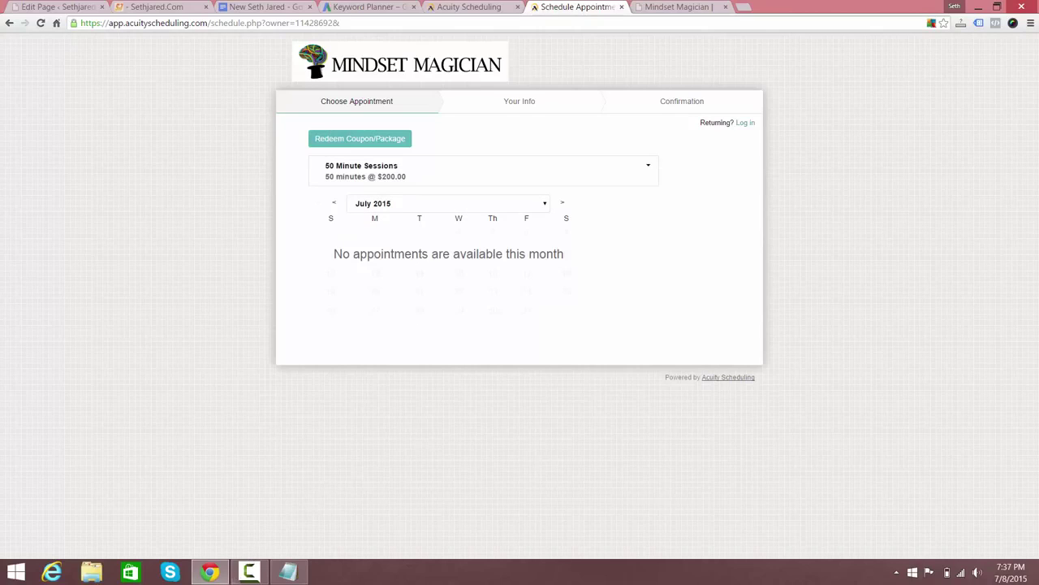
pyautogui.click(249, 572)
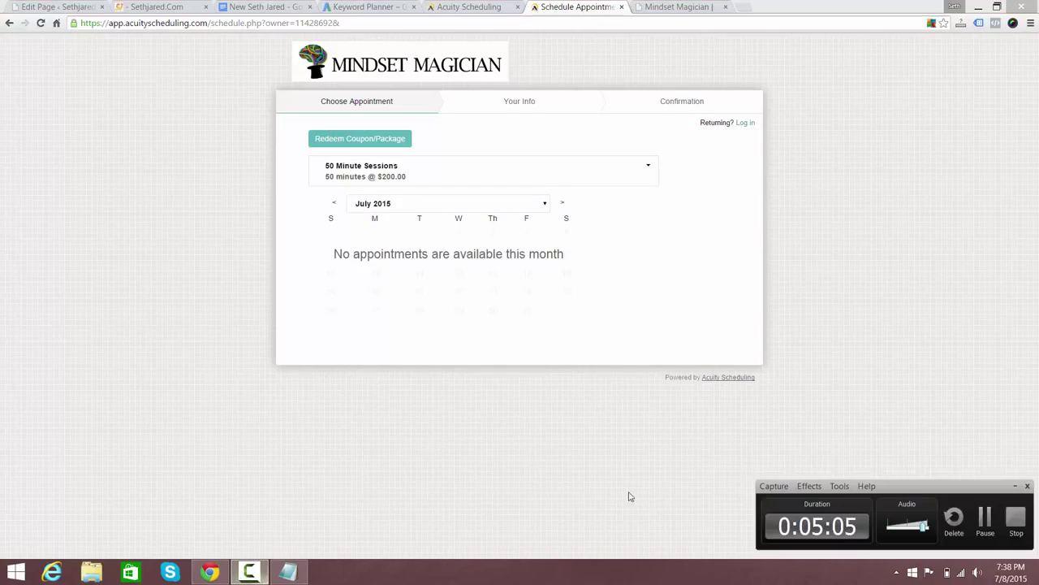
pyautogui.click(999, 510)
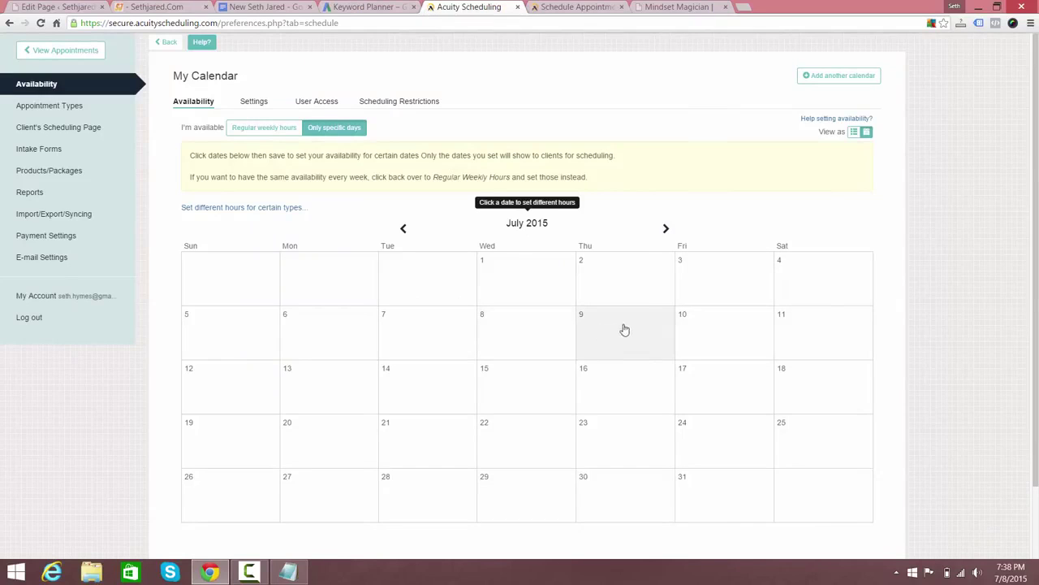
# Set the available hours for July 10, 2015 to 11AM - 5 PM.
pyautogui.click(712, 329)
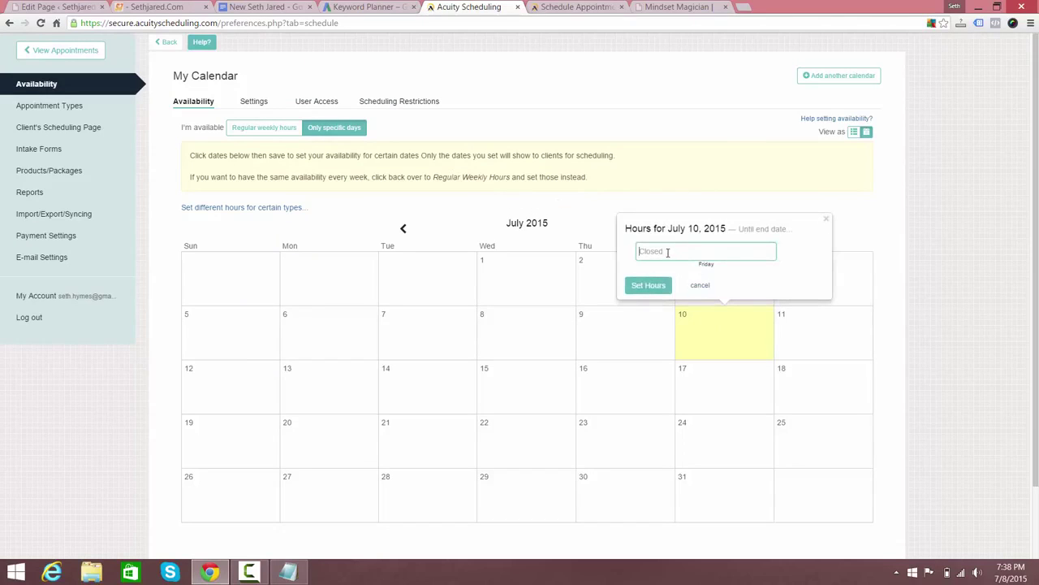
pyautogui.write('11AM - 5 PM')
pyautogui.click(649, 285)
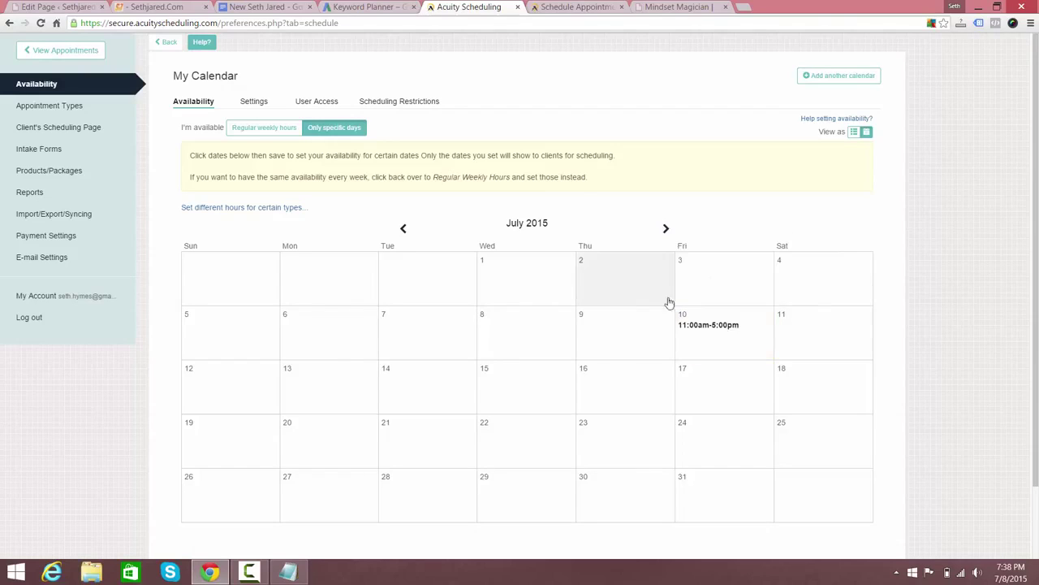
# Open the standalone client scheduling page, choose the Mindset Magic Sample Session on July 10 at 11:30am and continue to the client information form.
pyautogui.click(53, 130)
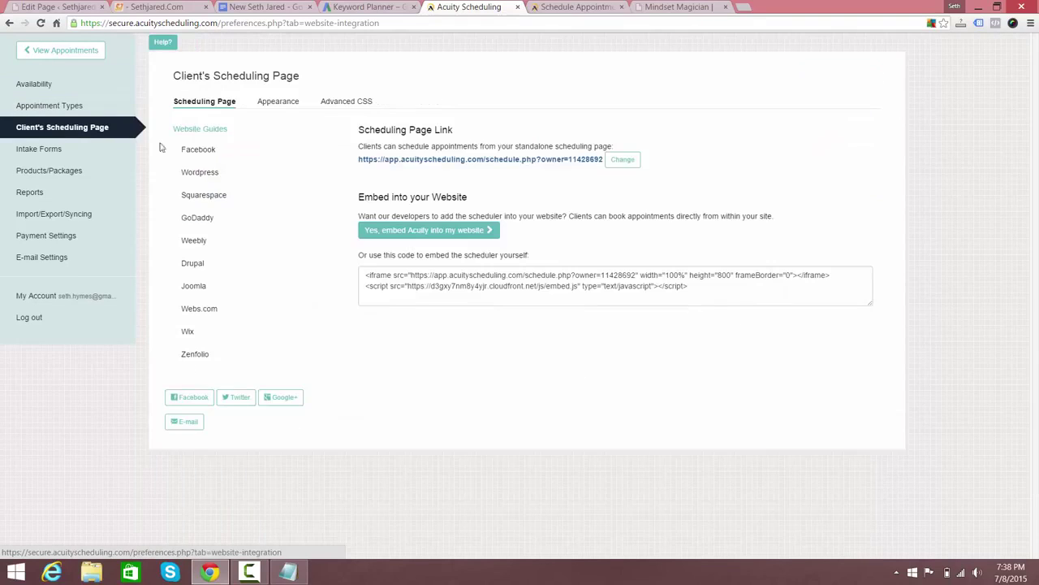
pyautogui.click(501, 163)
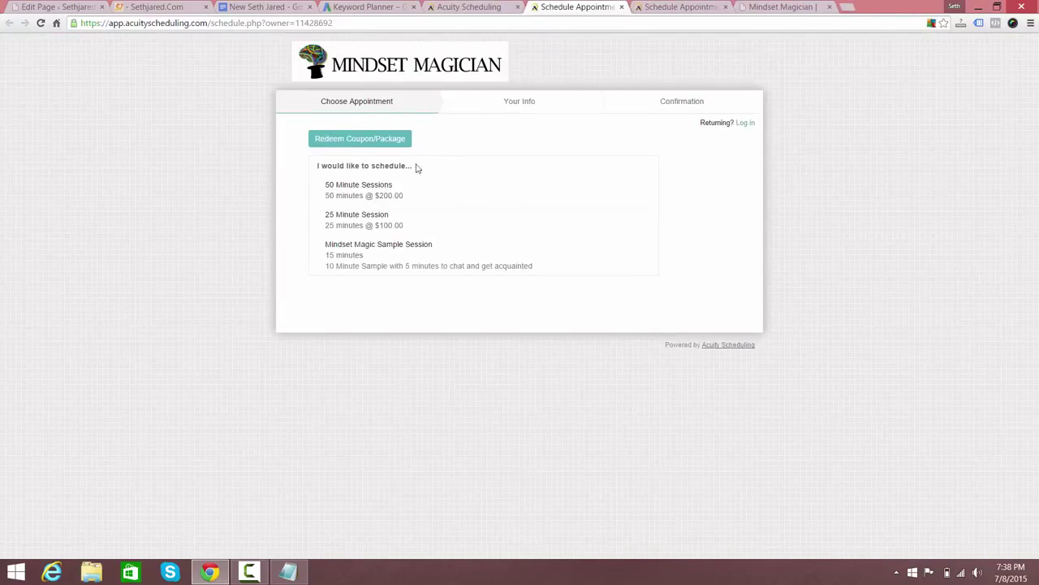
pyautogui.click(360, 257)
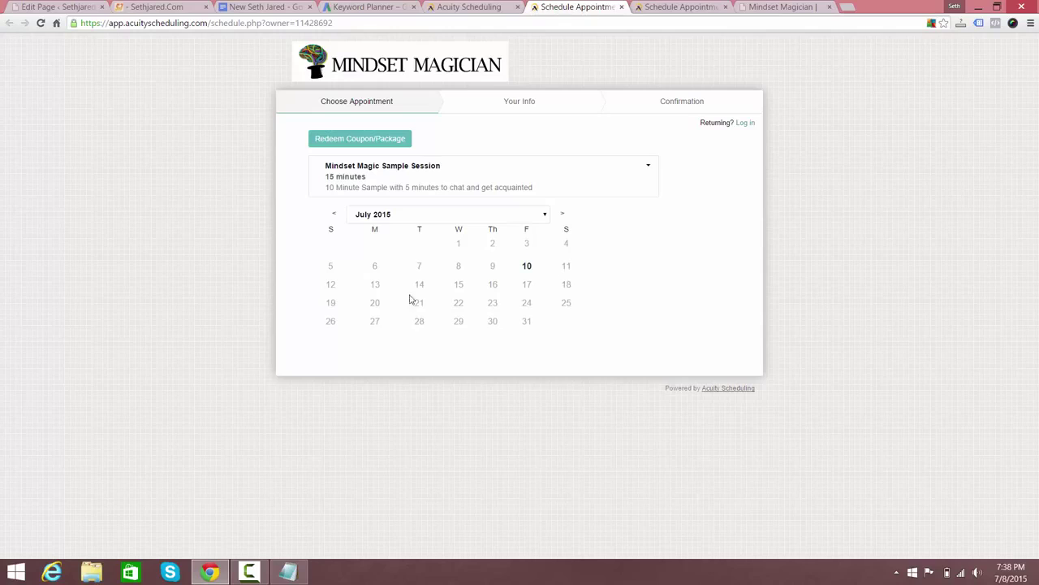
pyautogui.click(528, 268)
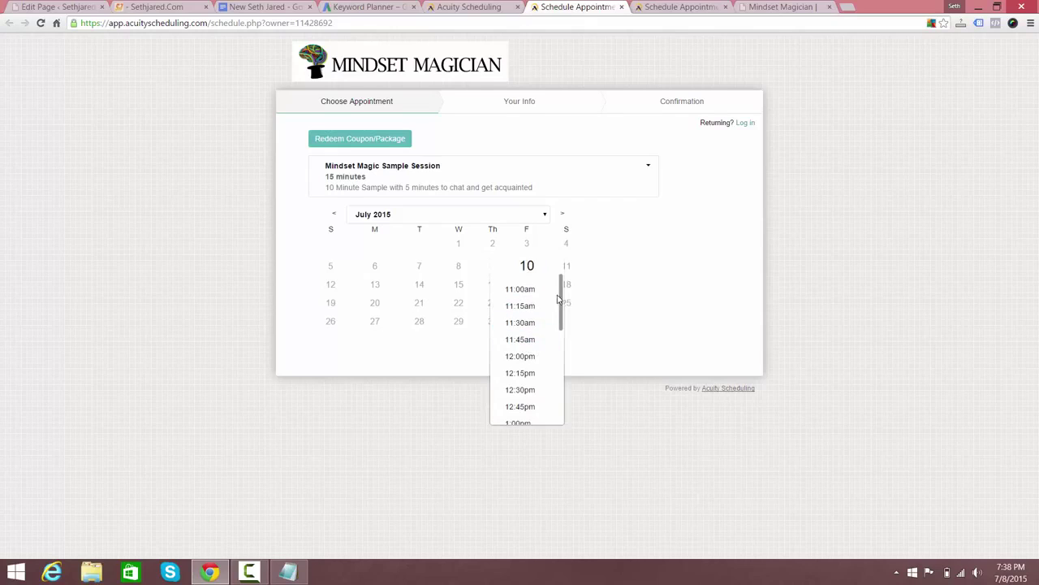
pyautogui.moveTo(562, 296)
pyautogui.mouseDown()
pyautogui.moveTo(564, 348)
pyautogui.moveTo(561, 278)
pyautogui.mouseUp()
pyautogui.click(533, 325)
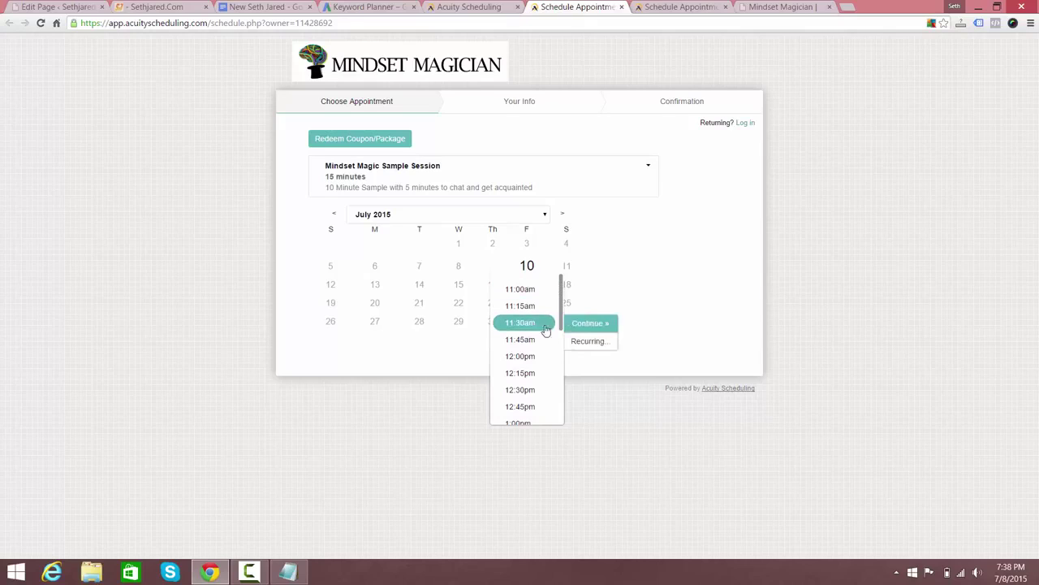
pyautogui.click(600, 325)
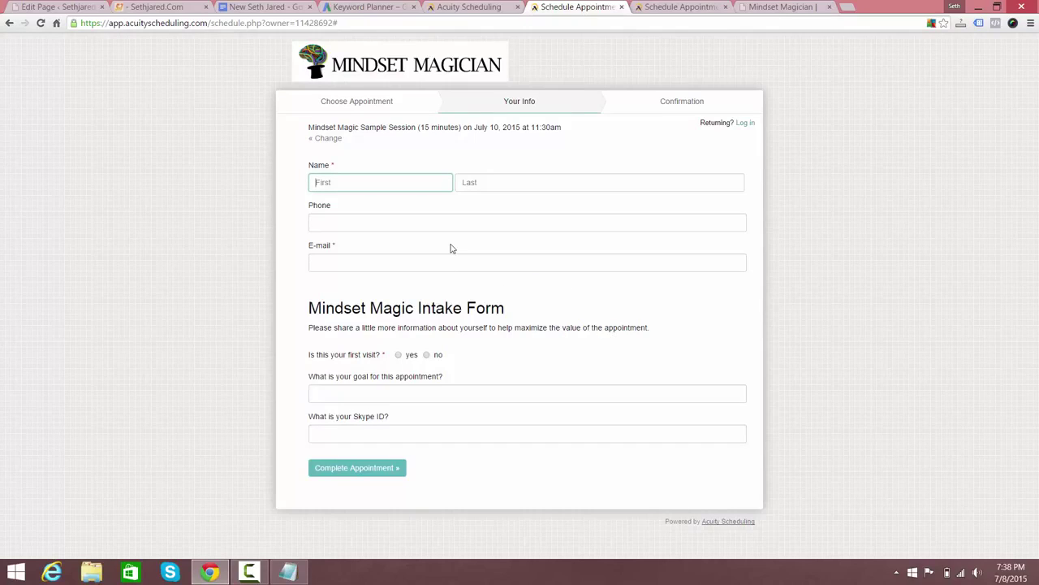
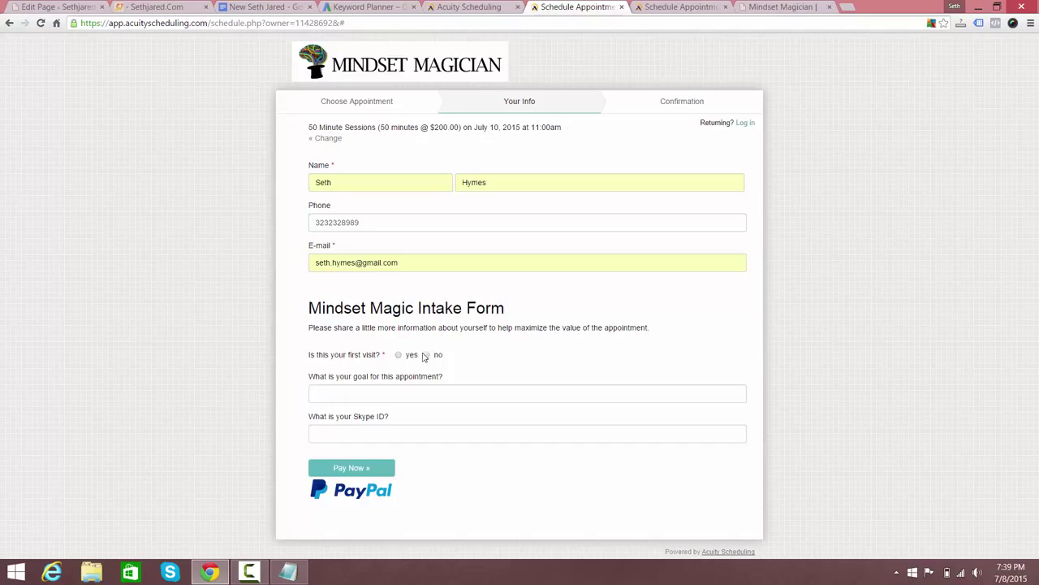
# Proceed from the 50 Minute Sessions booking form to the PayPal payment page and return to the Acuity settings.
pyautogui.click(349, 470)
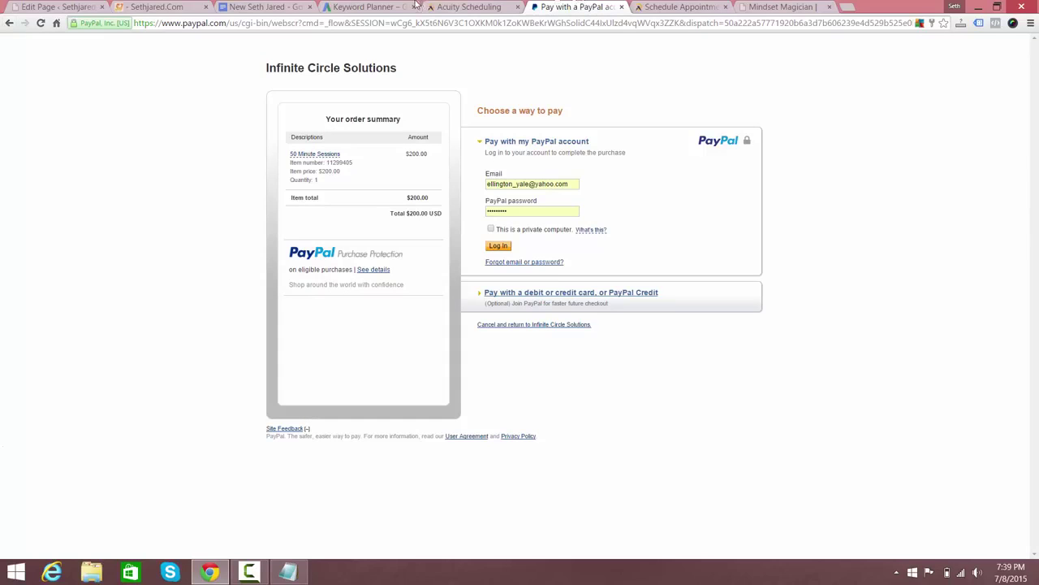
pyautogui.click(459, 6)
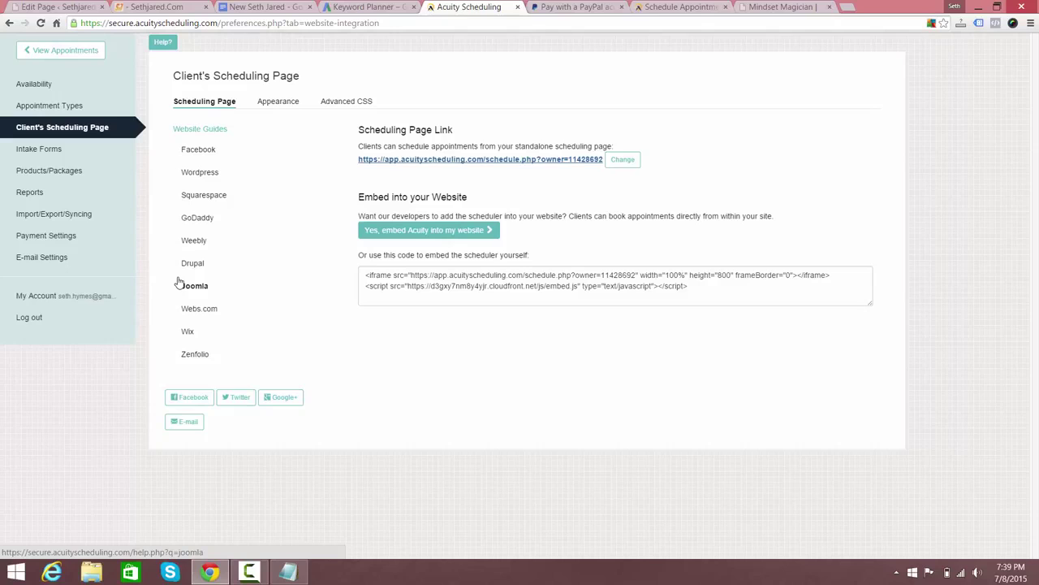
# Open the payment settings and review the payment requirement options for 50 Minute Sessions and the PayPal email and Return URL settings.
pyautogui.click(58, 240)
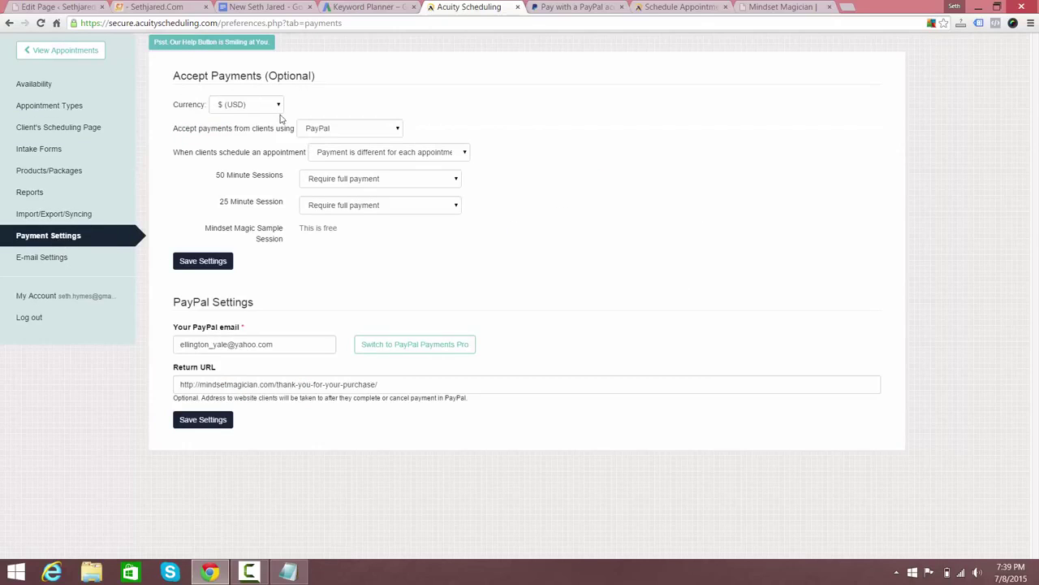
pyautogui.click(455, 186)
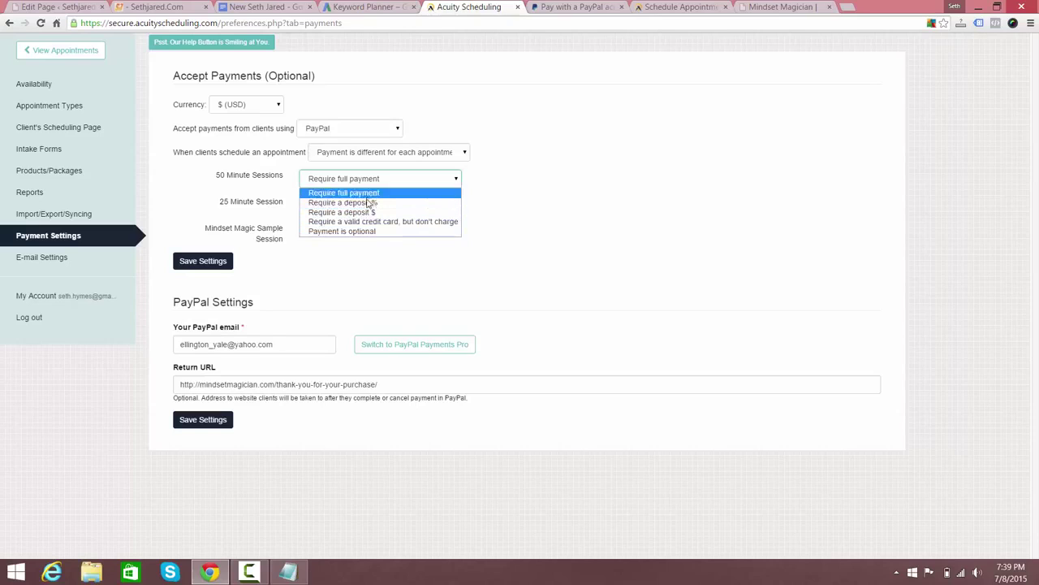
pyautogui.click(389, 264)
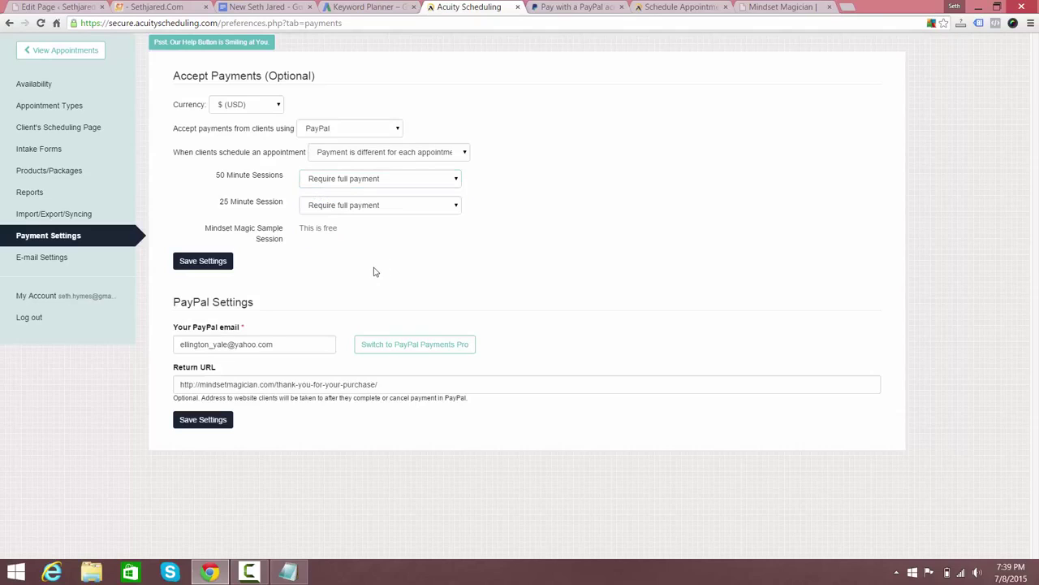
pyautogui.click(294, 345)
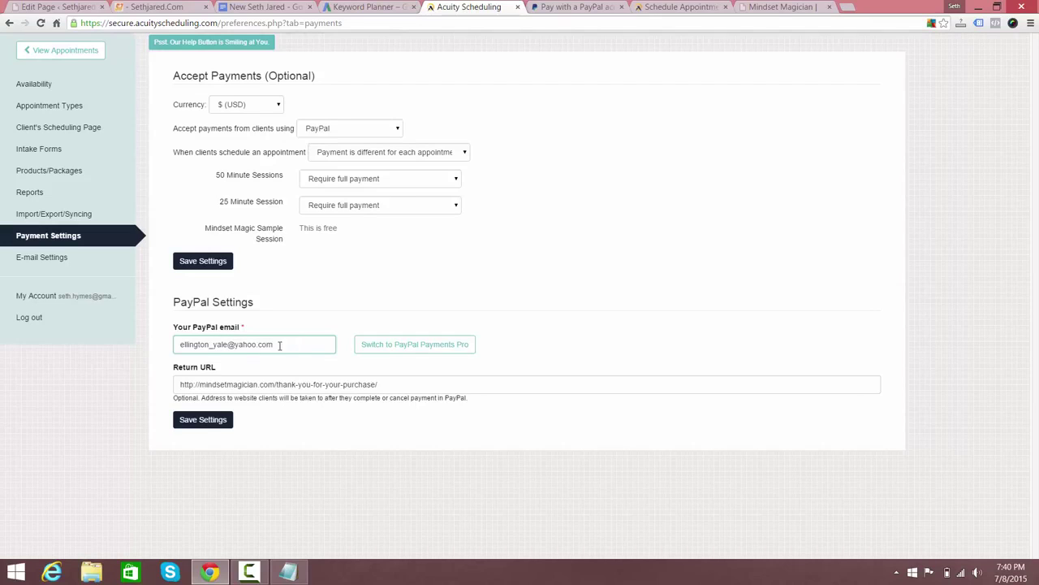
pyautogui.click(178, 369)
pyautogui.moveTo(174, 367); pyautogui.dragTo(218, 367)
pyautogui.click(226, 376)
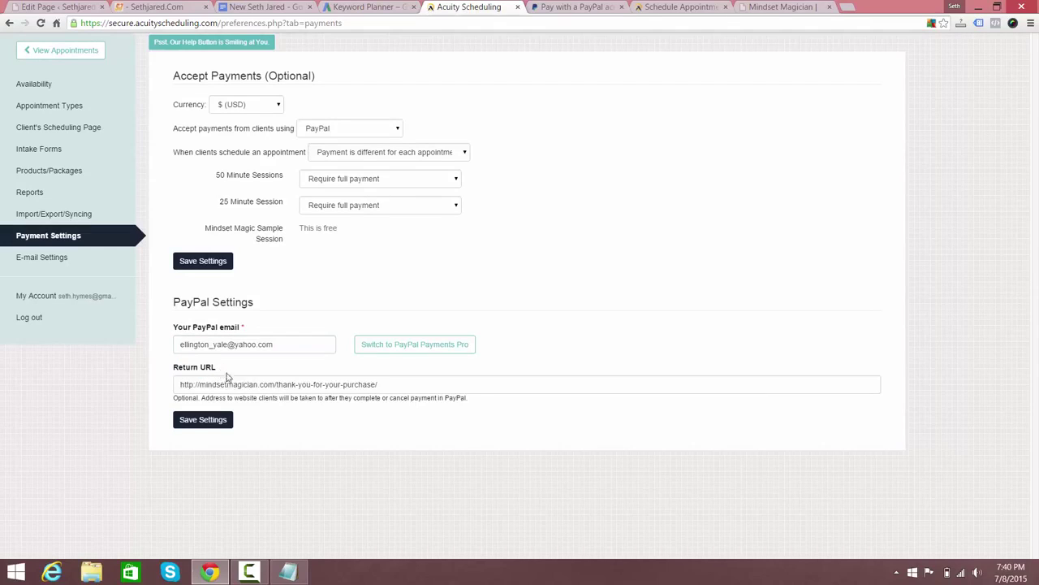
# Copy the PayPal Return URL, view its thank-you page in a new browser tab and close that tab.
pyautogui.doubleClick(259, 387)
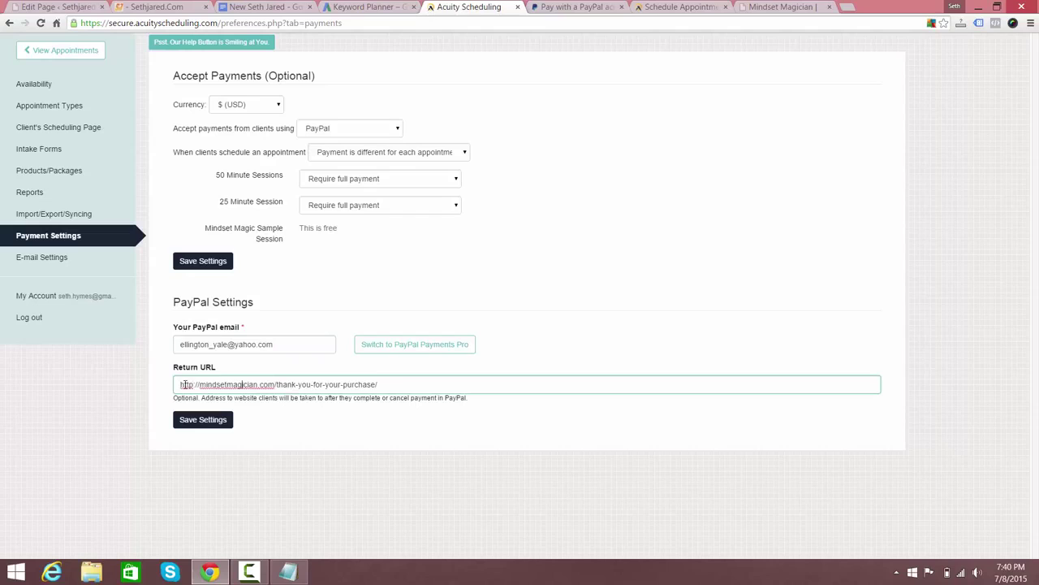
pyautogui.moveTo(181, 385); pyautogui.dragTo(426, 376)
pyautogui.hotkey('ctrl', 'c')
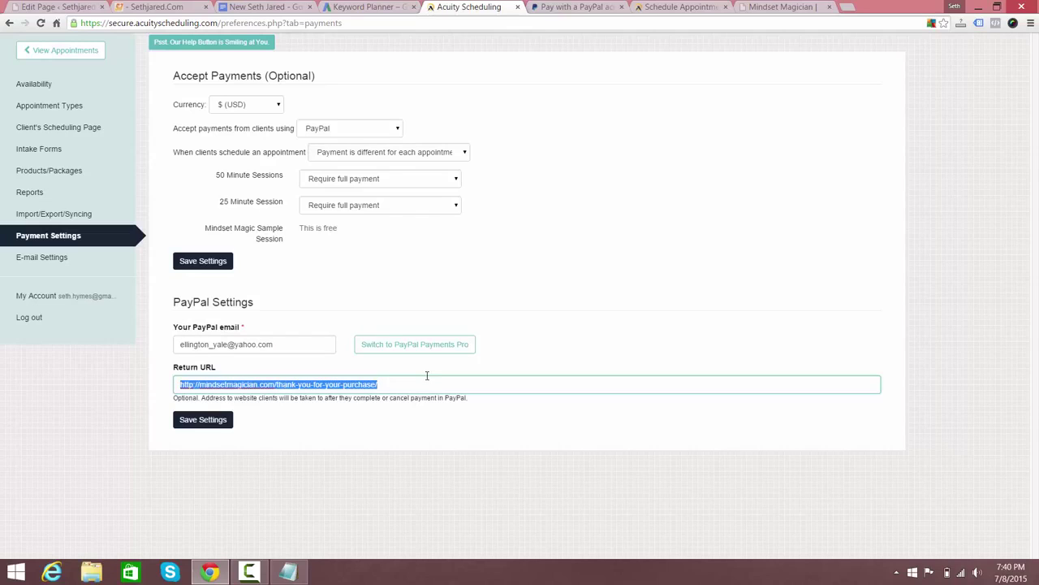
pyautogui.click(848, 7)
pyautogui.hotkey('ctrl', 'v')
pyautogui.press('Return')
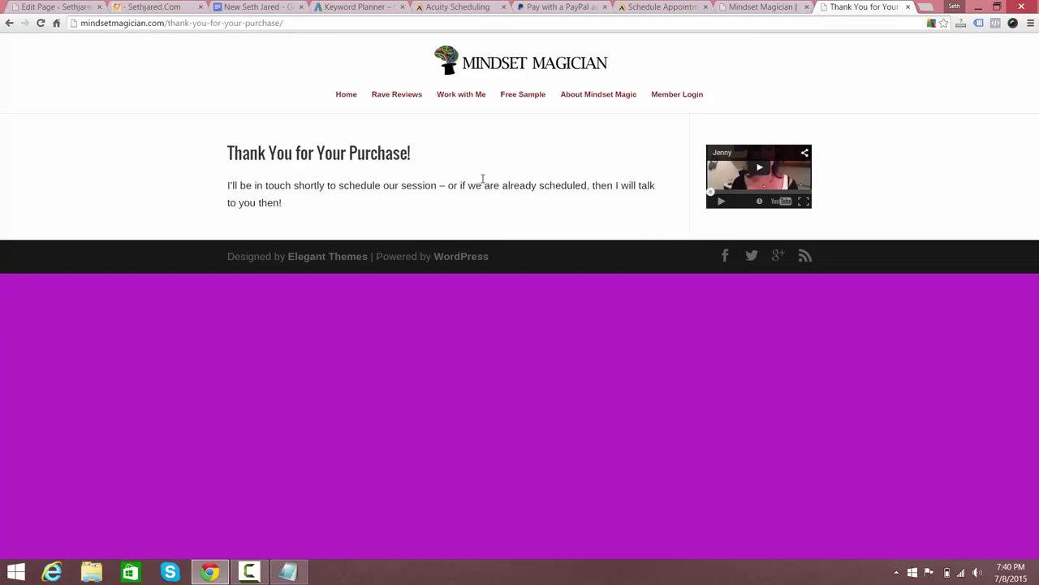
pyautogui.click(908, 7)
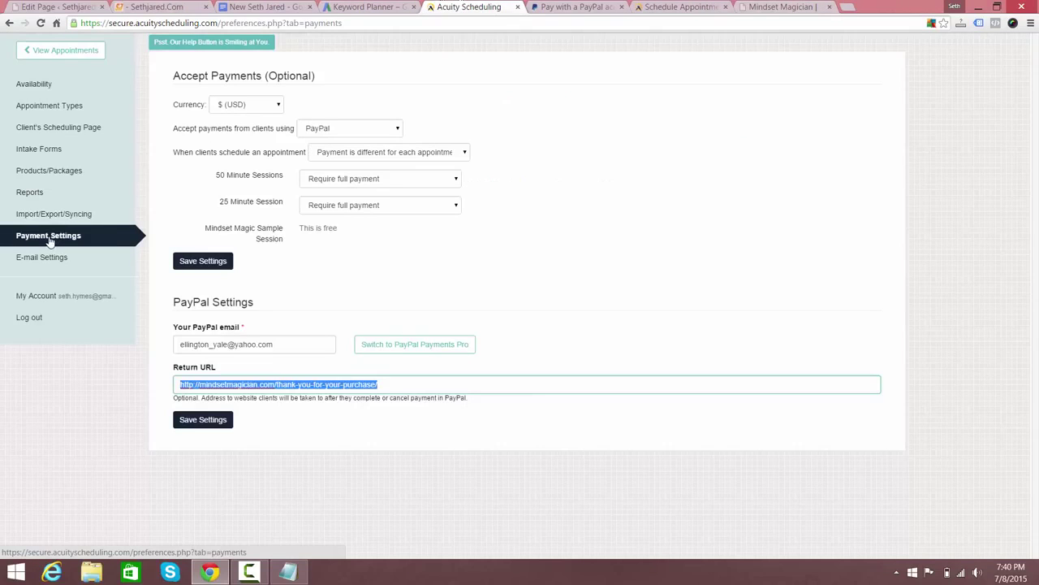
# Go to the client's scheduling page settings and view the Wordpress and Facebook website guides, closing each one.
pyautogui.click(42, 130)
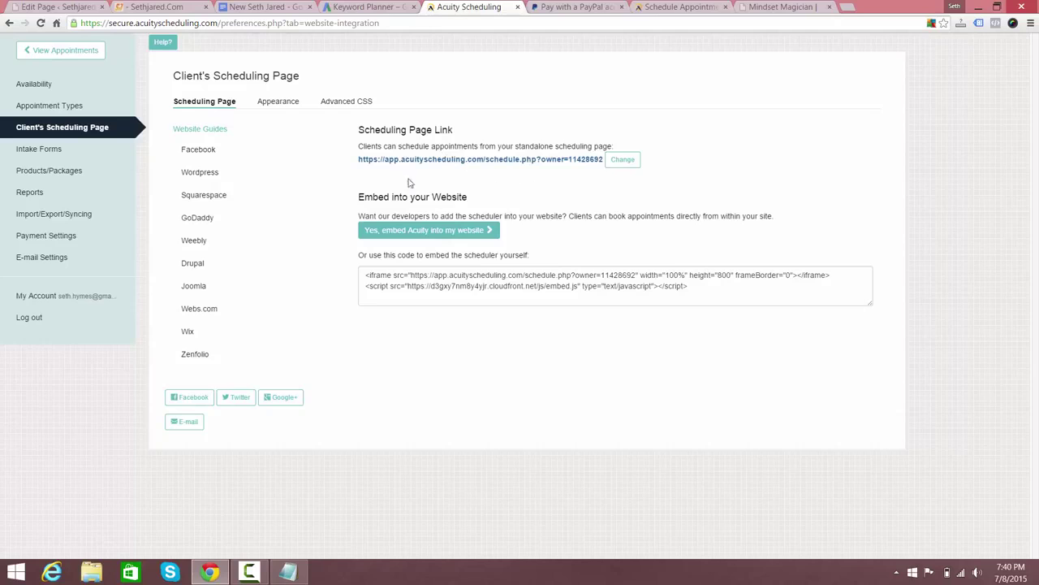
pyautogui.click(201, 173)
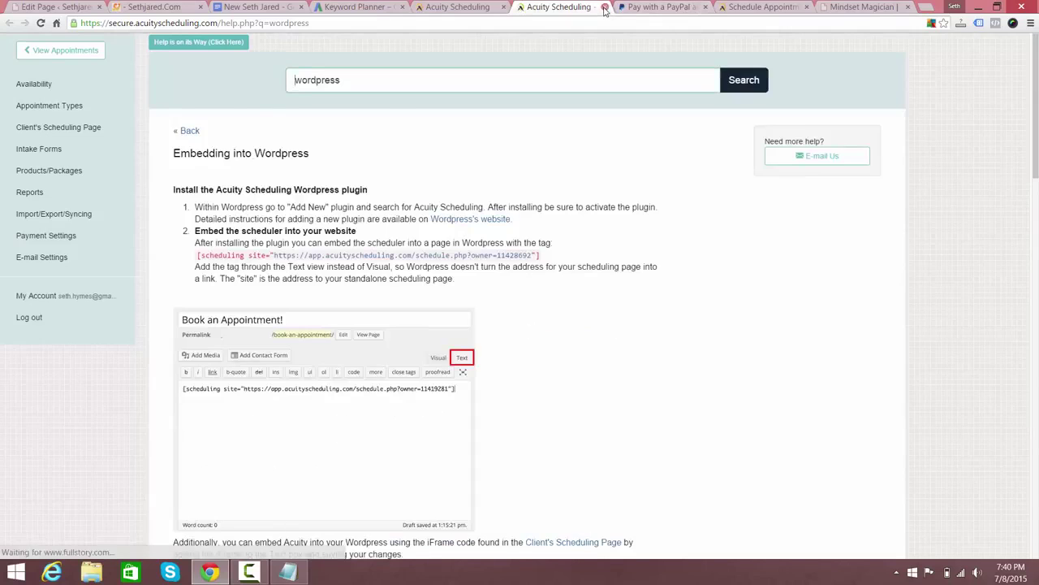
pyautogui.click(604, 10)
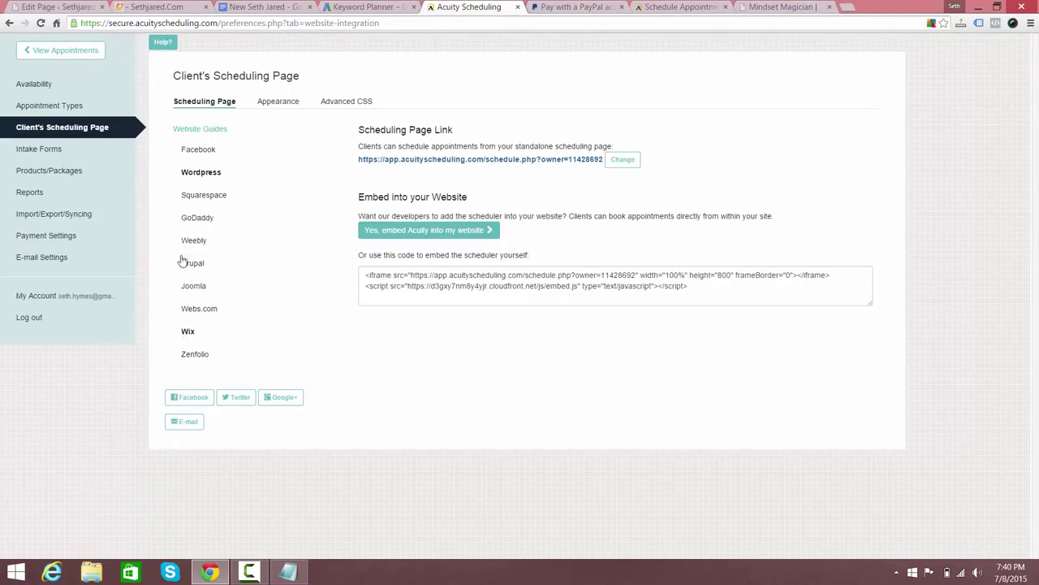
pyautogui.click(202, 149)
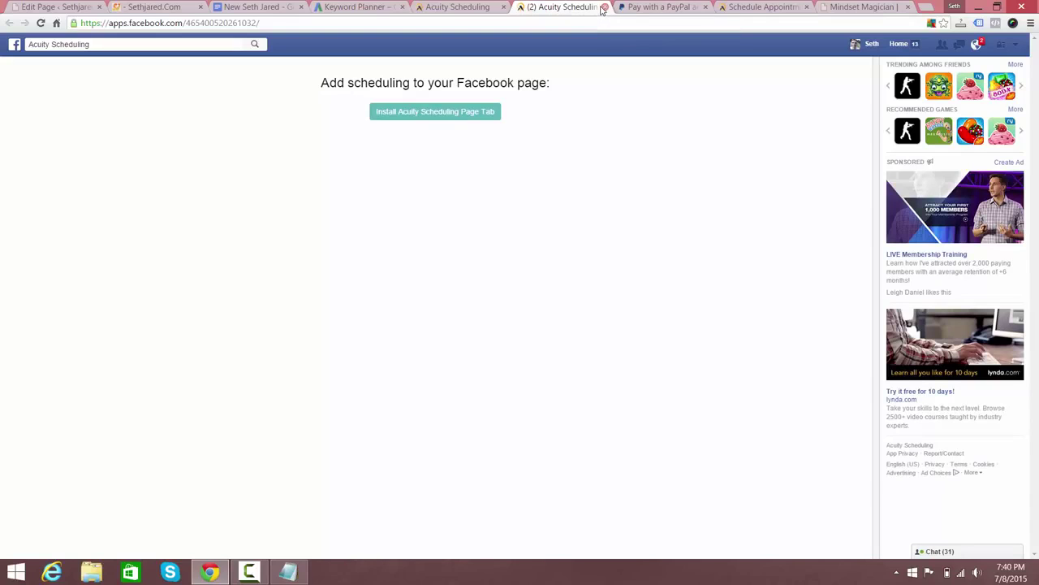
pyautogui.click(604, 7)
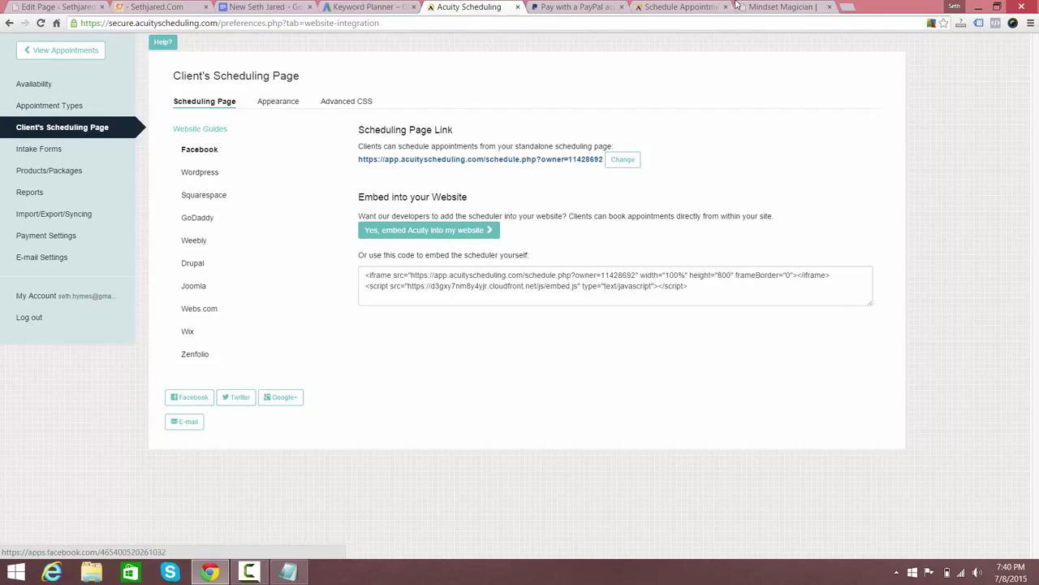
pyautogui.click(250, 573)
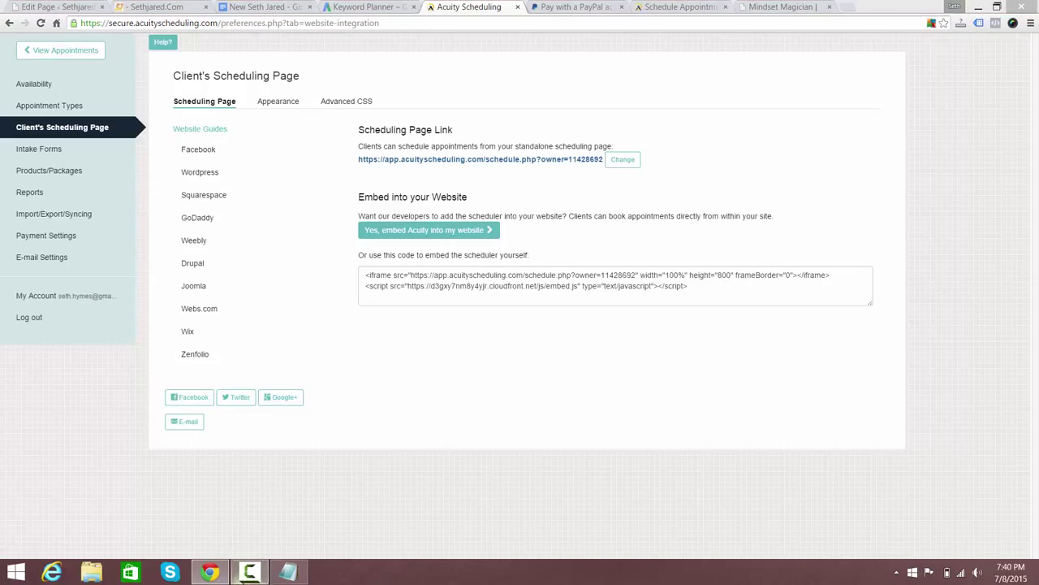
pyautogui.click(986, 517)
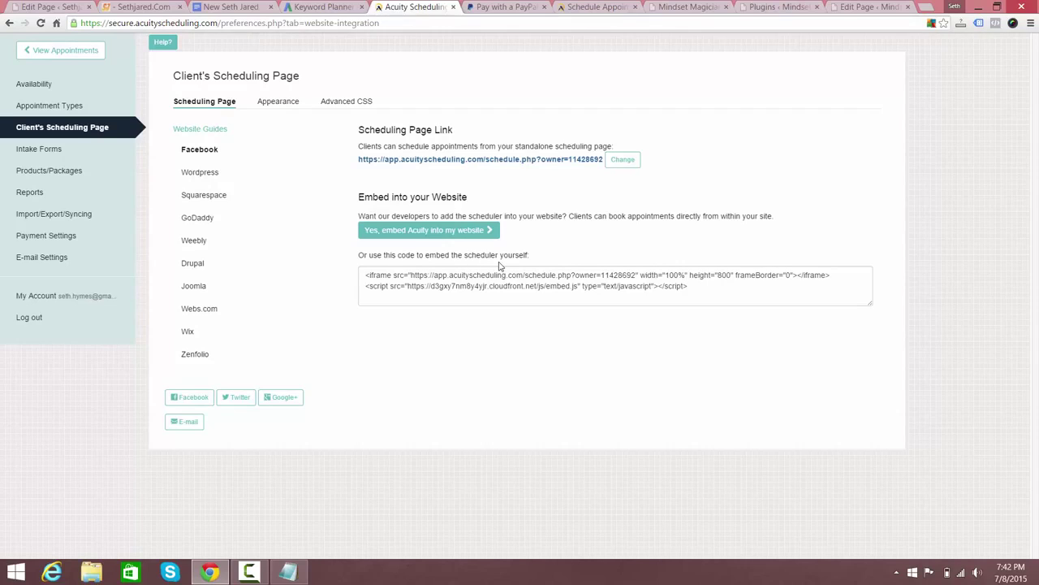
# Select the scheduler's embed code and inspect the matching code in the first Text module of the WordPress page in the Divi Builder.
pyautogui.click(722, 289)
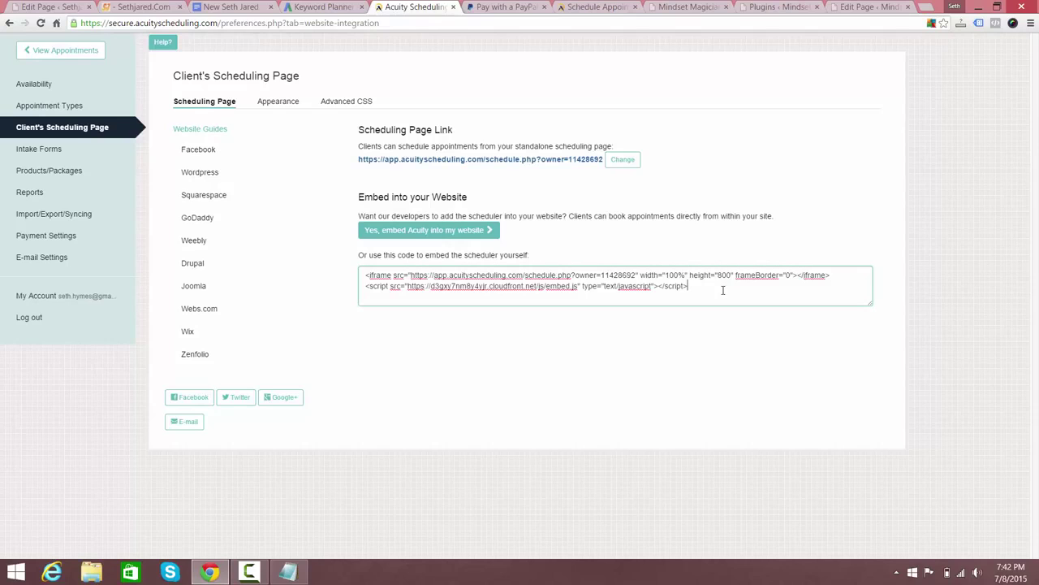
pyautogui.moveTo(722, 289); pyautogui.dragTo(346, 255)
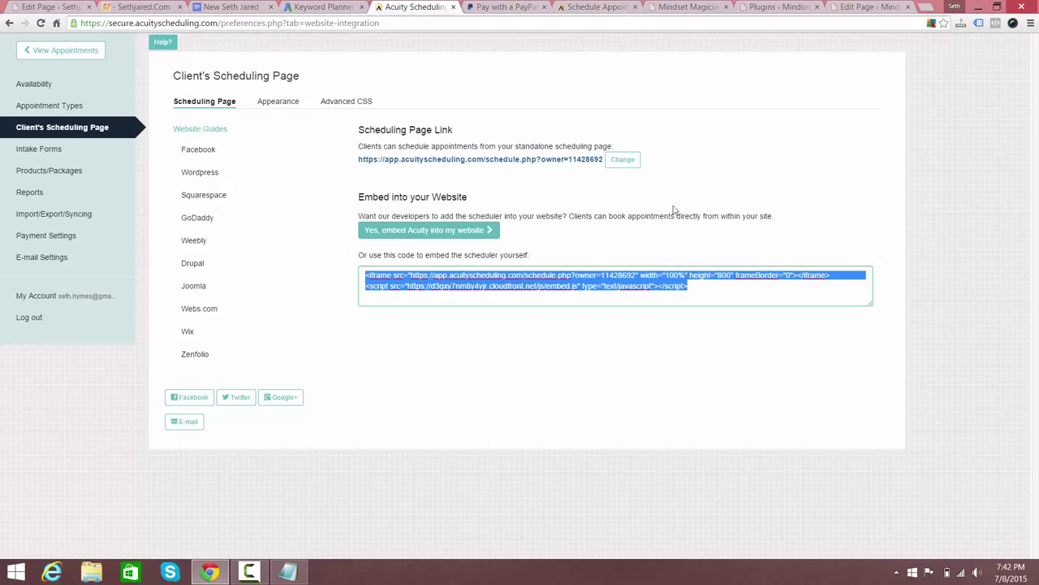
pyautogui.click(868, 6)
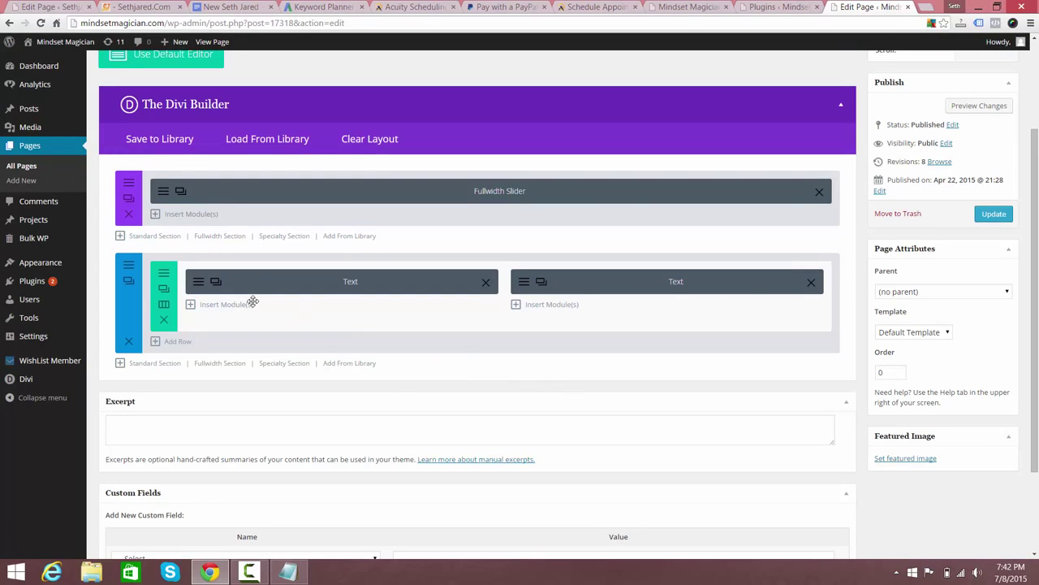
pyautogui.click(198, 283)
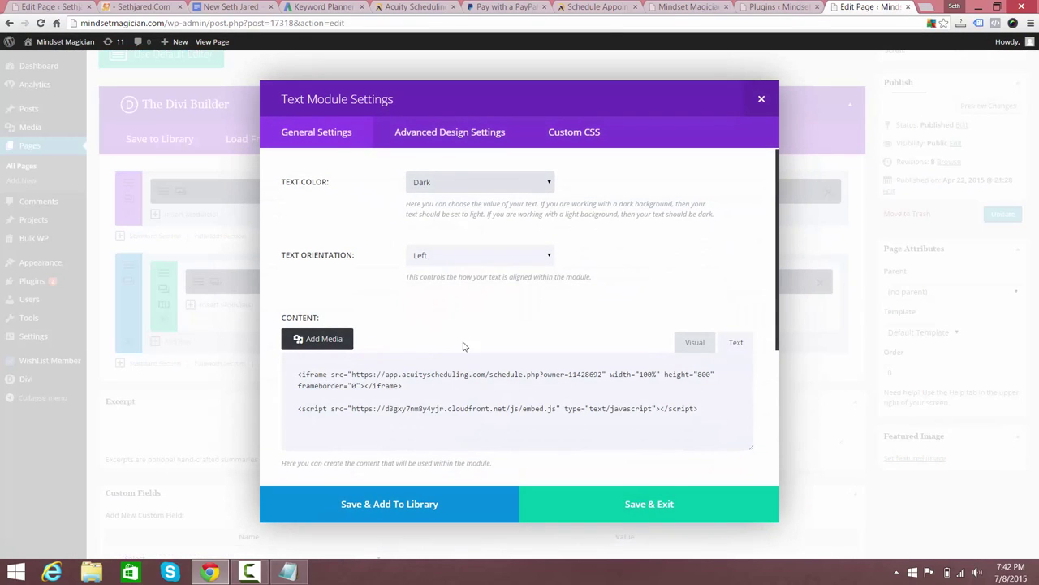
pyautogui.click(403, 395)
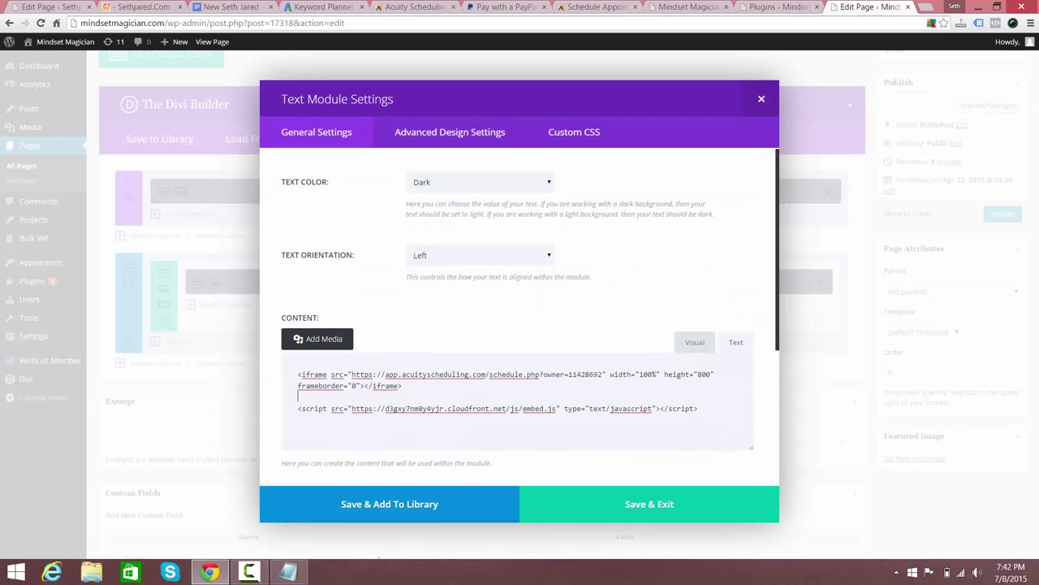
pyautogui.click(595, 7)
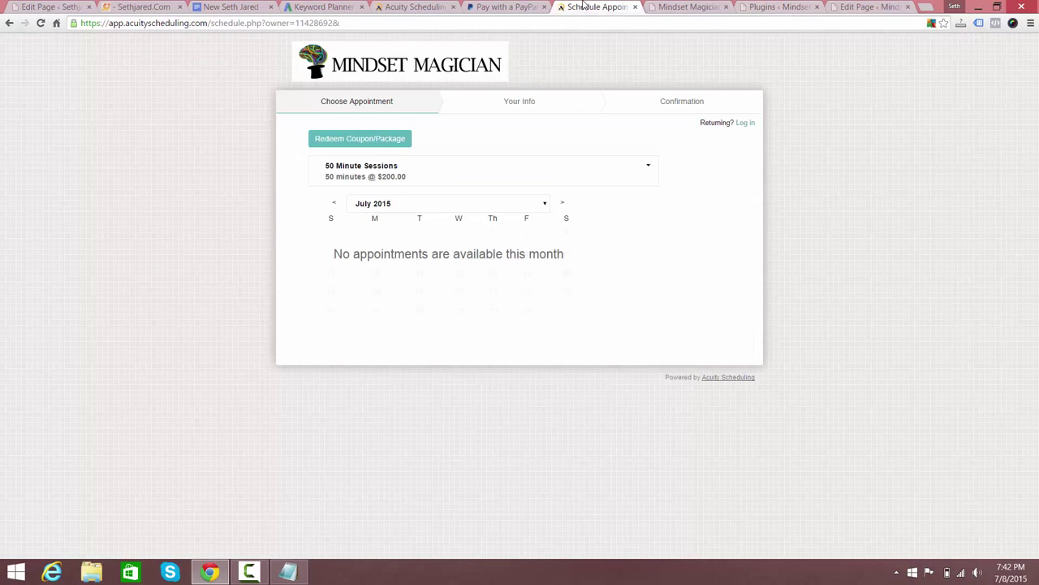
# Close the WordPress page's Text Module settings without saving and view the live One on One Sessions page in a new tab.
pyautogui.click(417, 6)
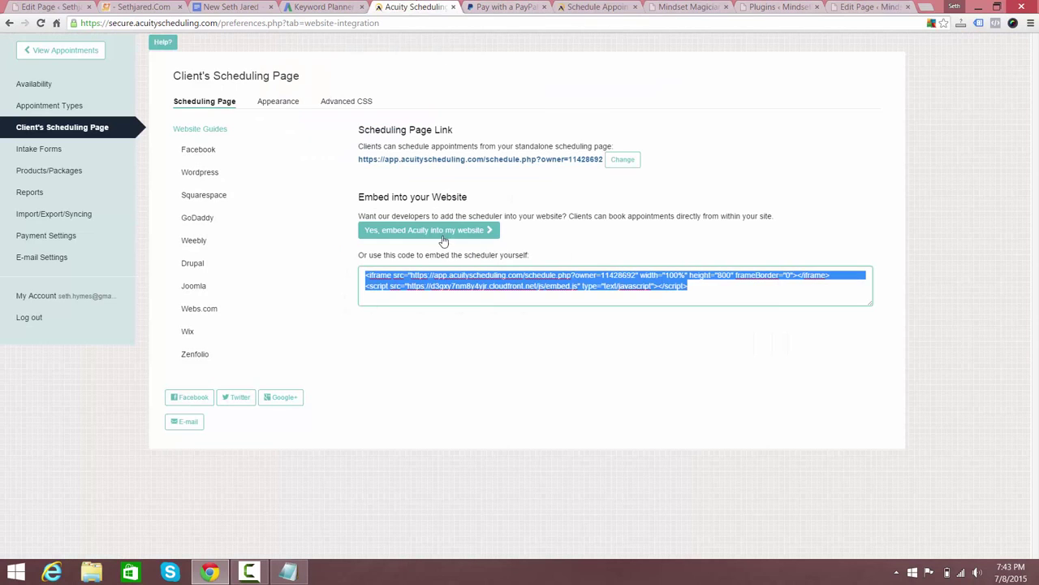
pyautogui.click(869, 6)
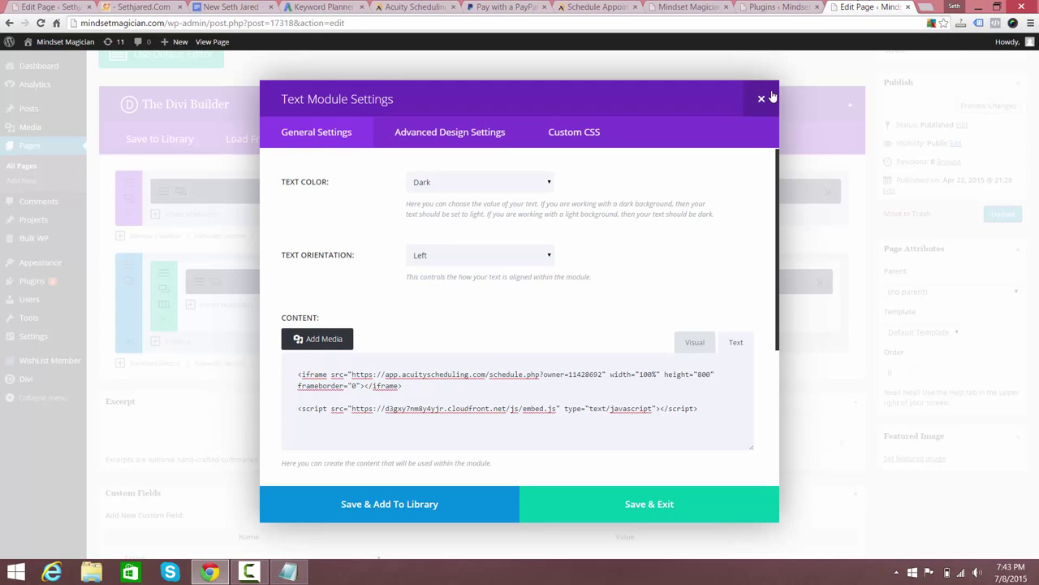
pyautogui.click(761, 100)
pyautogui.moveTo(1036, 301); pyautogui.dragTo(1035, 234)
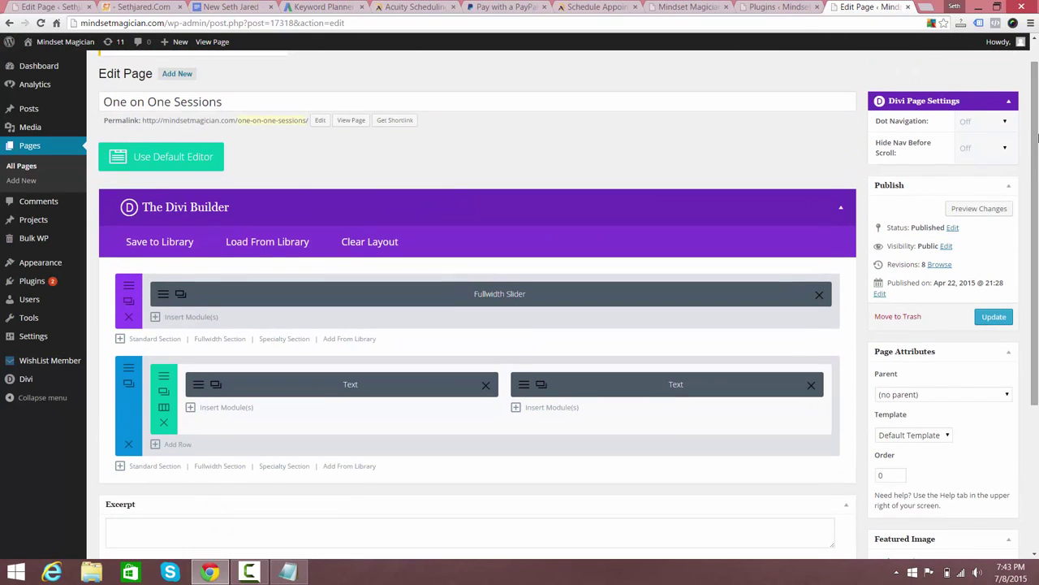
pyautogui.middleClick(350, 122)
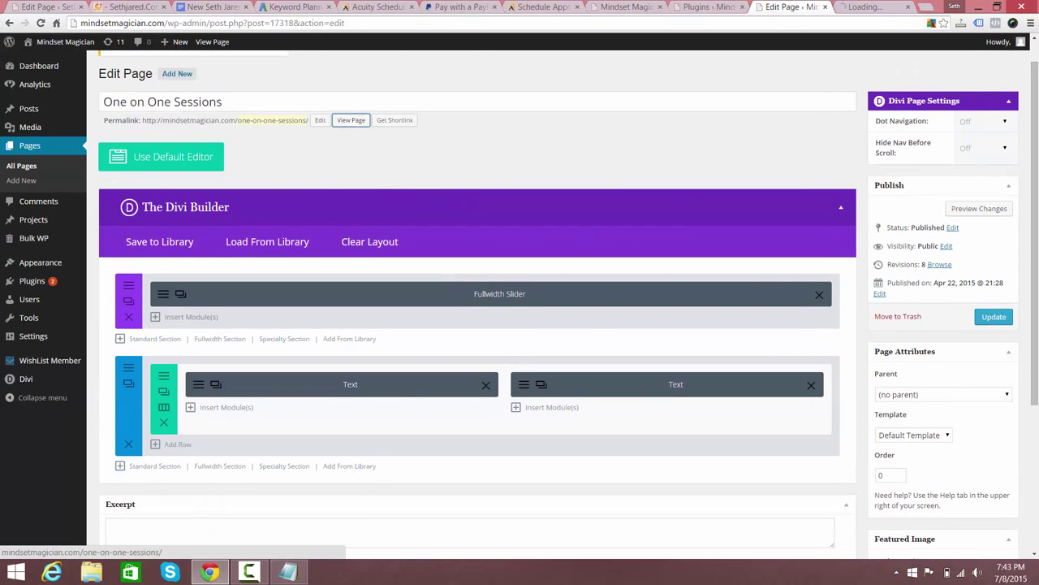
pyautogui.click(851, 5)
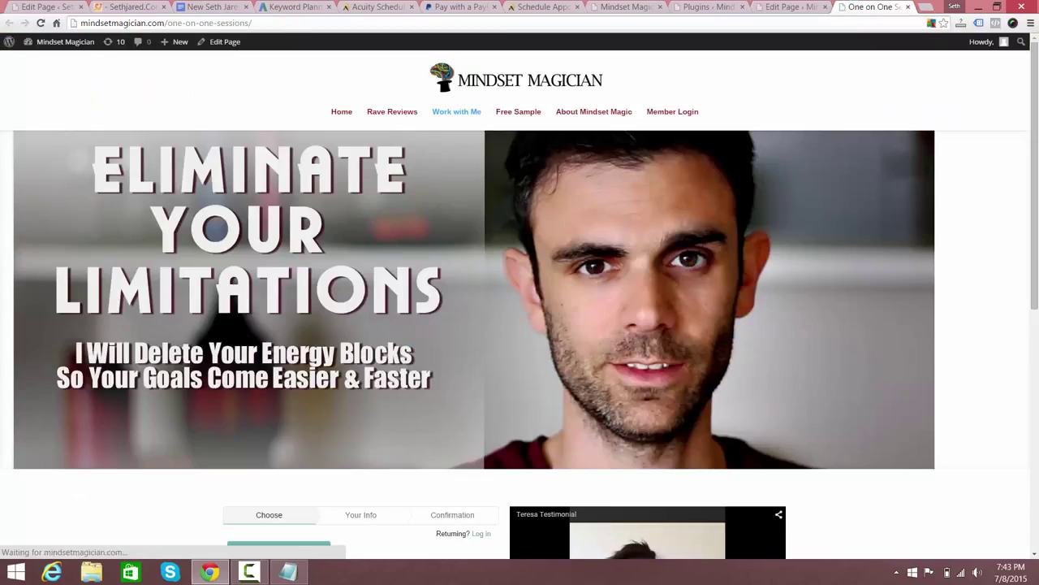
# In the scheduler embedded on the page, choose 25 Minute Session and display the available times for July 10, 2015.
pyautogui.moveTo(1038, 162); pyautogui.dragTo(1037, 310)
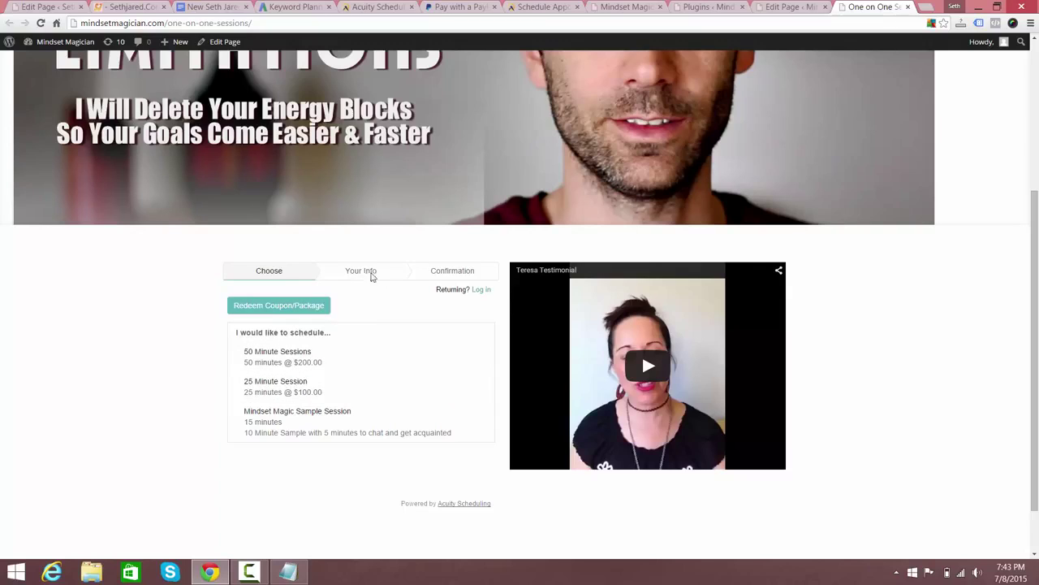
pyautogui.click(300, 395)
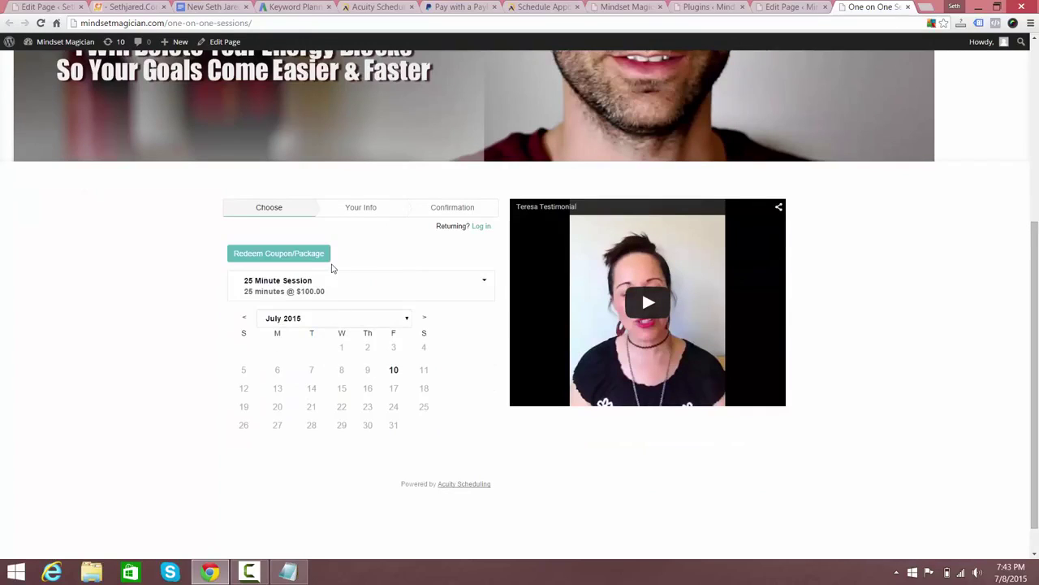
pyautogui.click(393, 370)
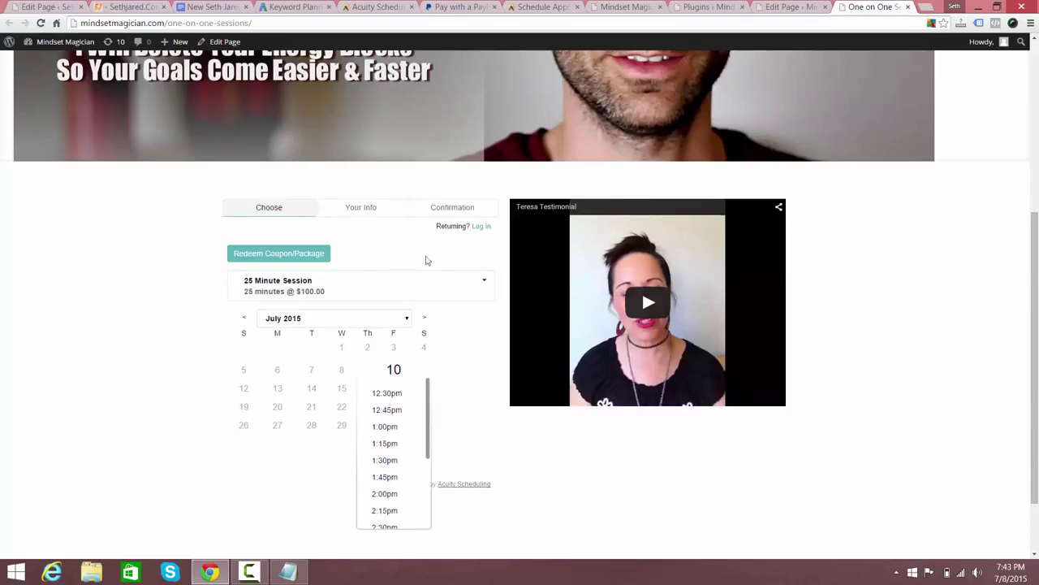
# Return to Acuity's scheduling page settings, revisit the embed code and view the Appearance options.
pyautogui.click(370, 6)
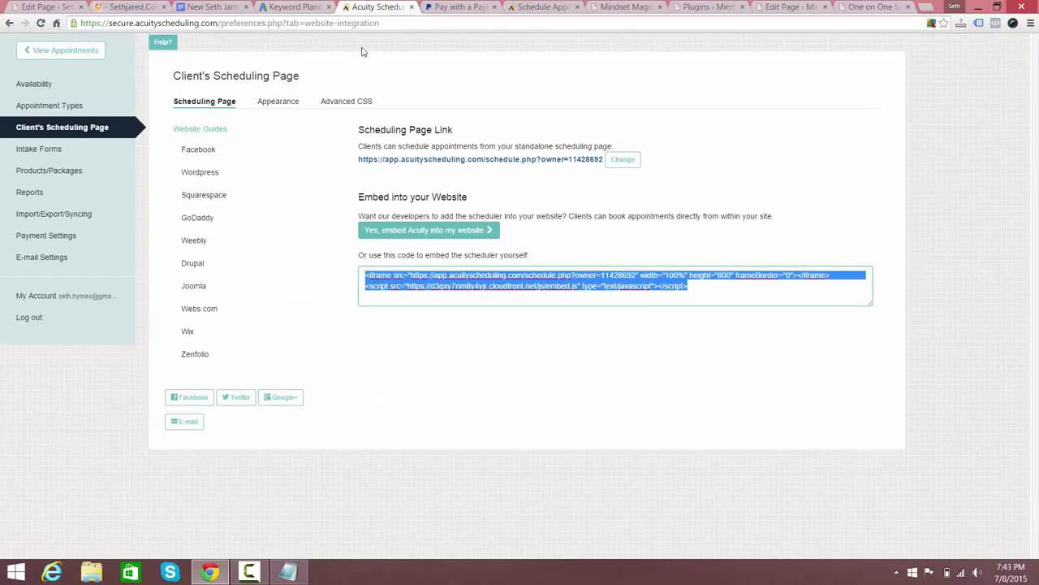
pyautogui.click(536, 483)
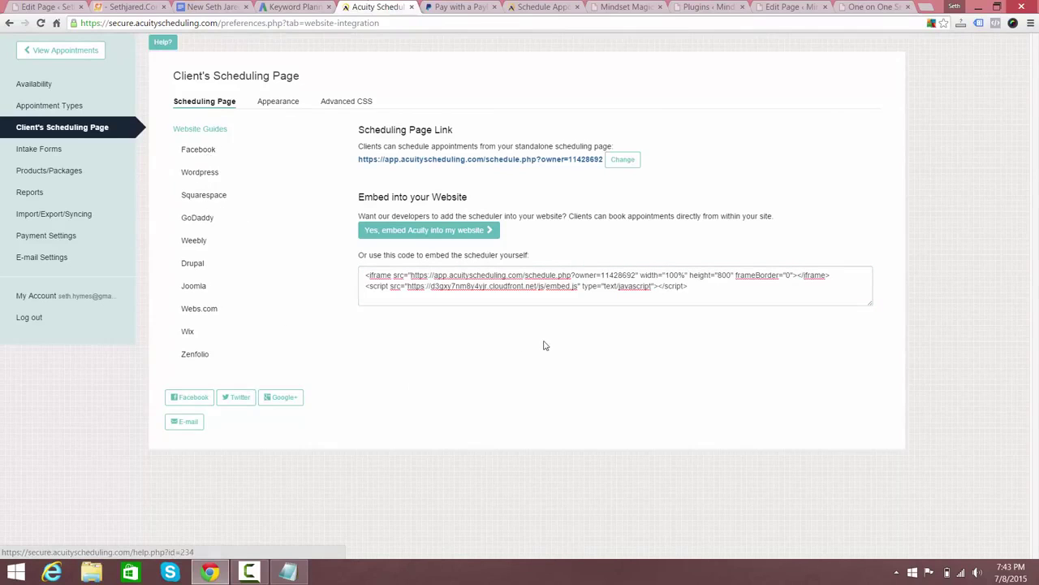
pyautogui.click(608, 282)
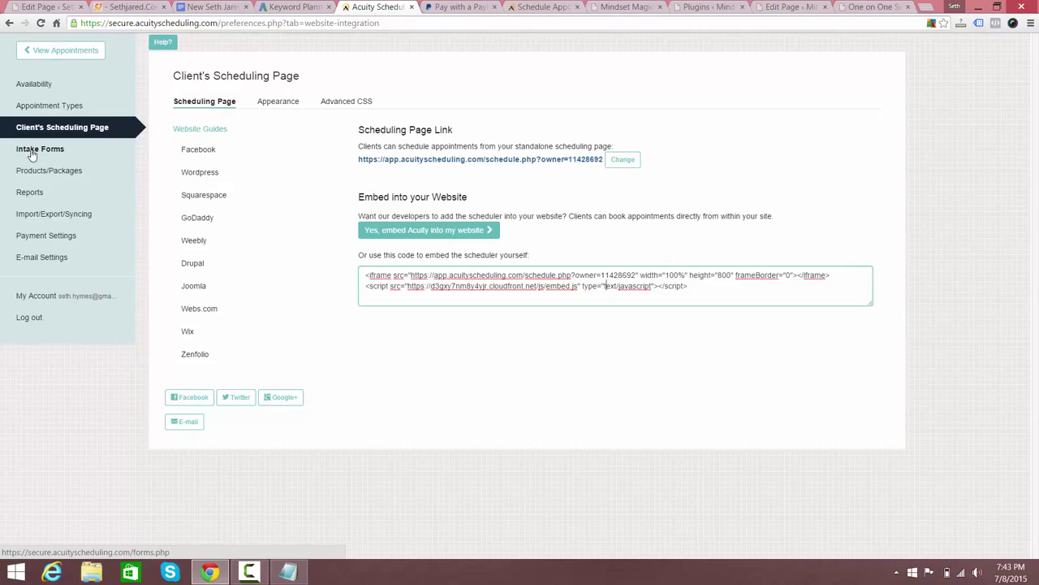
pyautogui.click(290, 106)
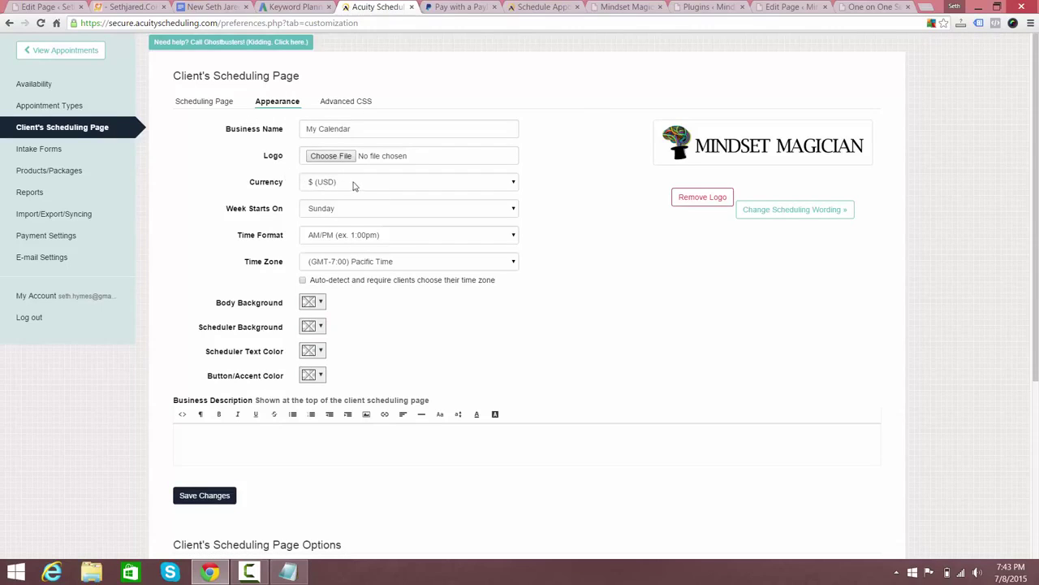
# Go to the intake forms, view a blank new form, and open the Mindset Magic Intake Form to review its description and questions.
pyautogui.click(56, 152)
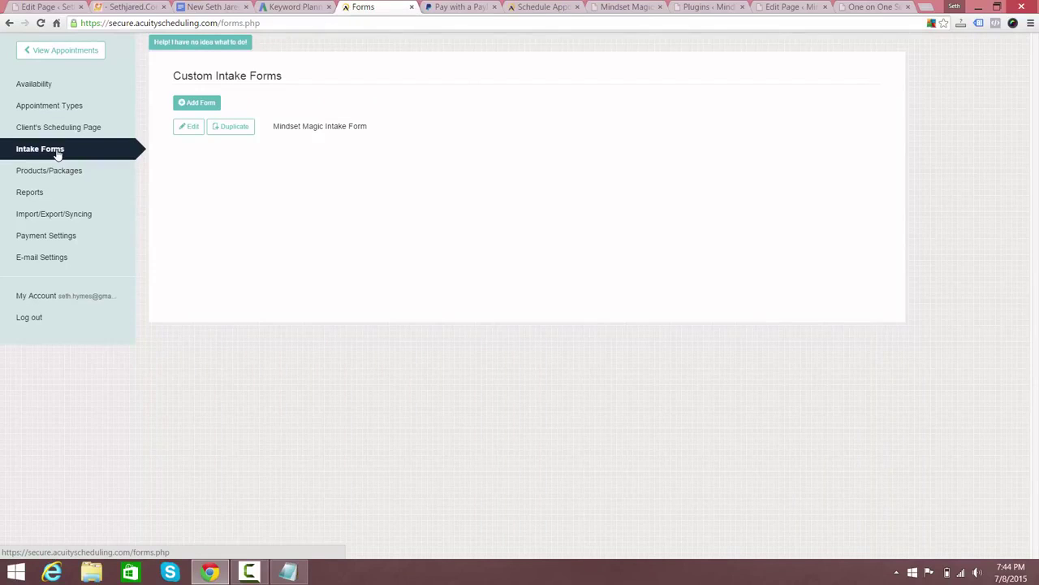
pyautogui.click(193, 128)
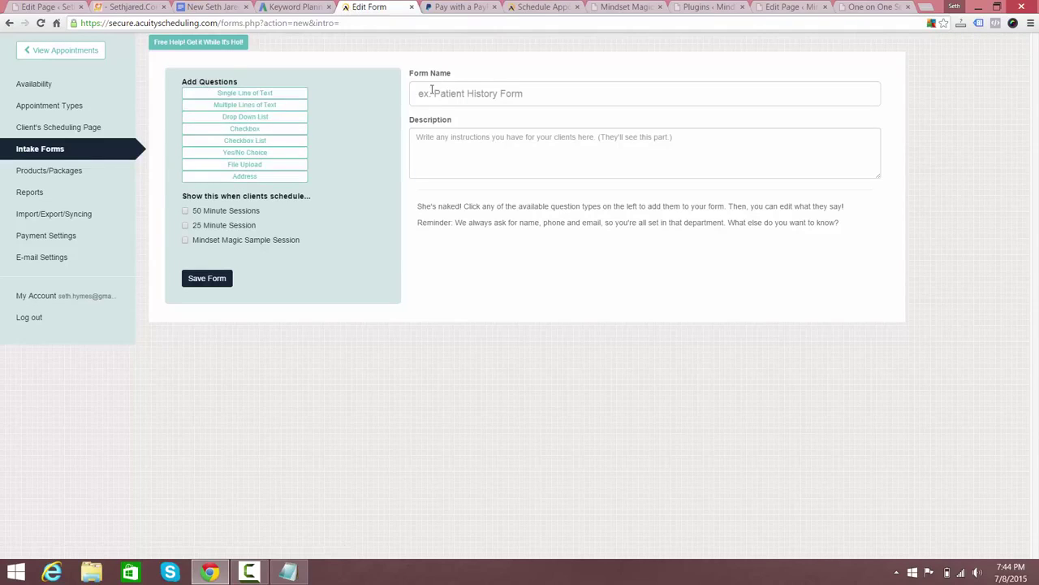
pyautogui.click(55, 146)
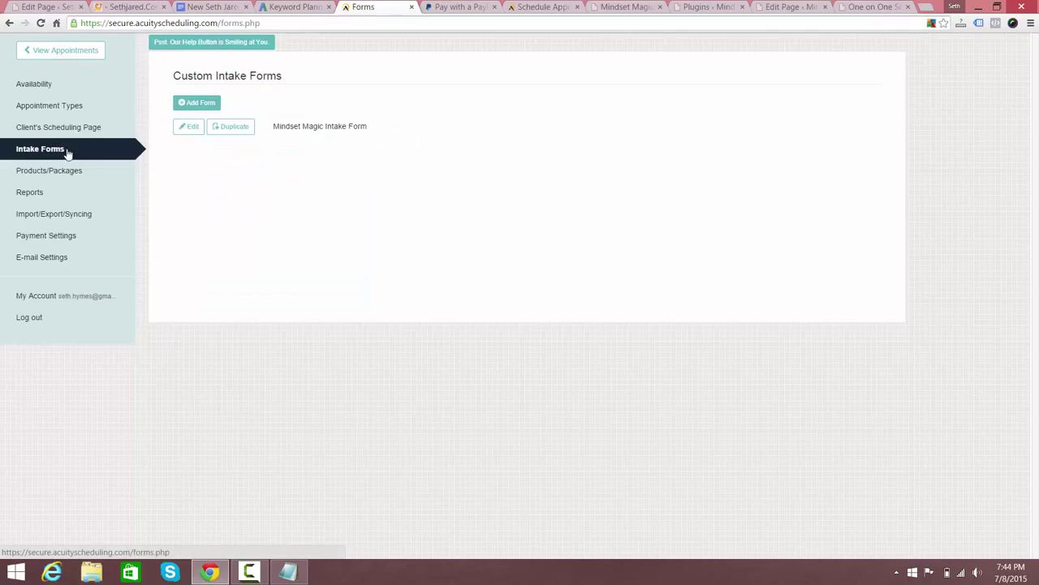
pyautogui.click(190, 128)
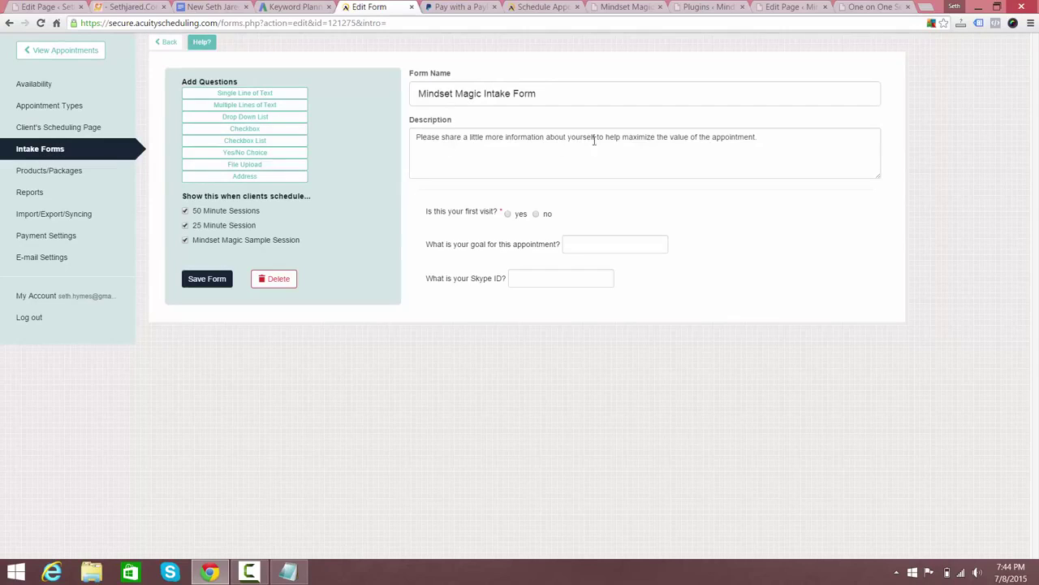
pyautogui.click(765, 137)
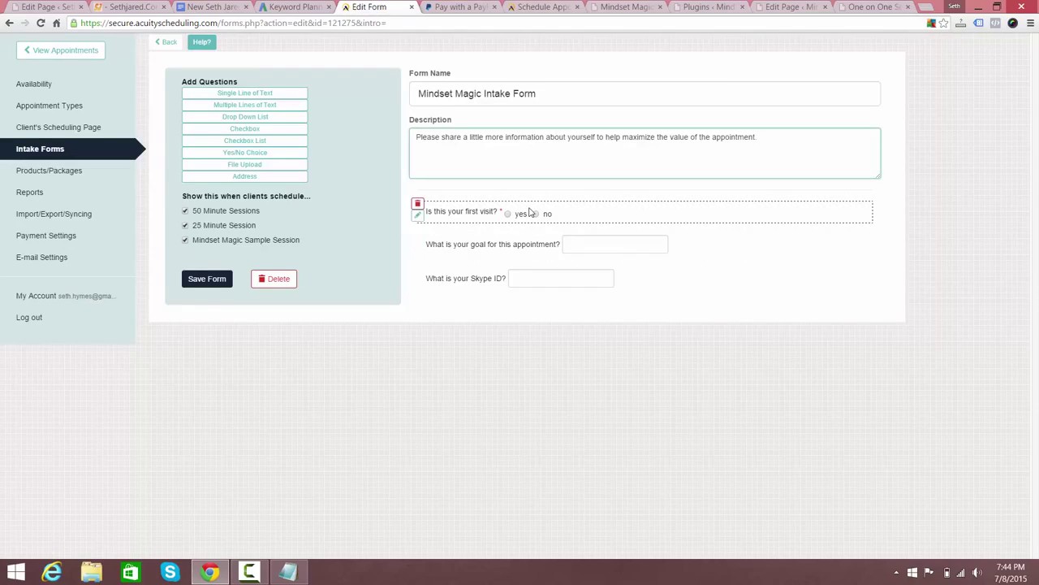
pyautogui.moveTo(504, 255)
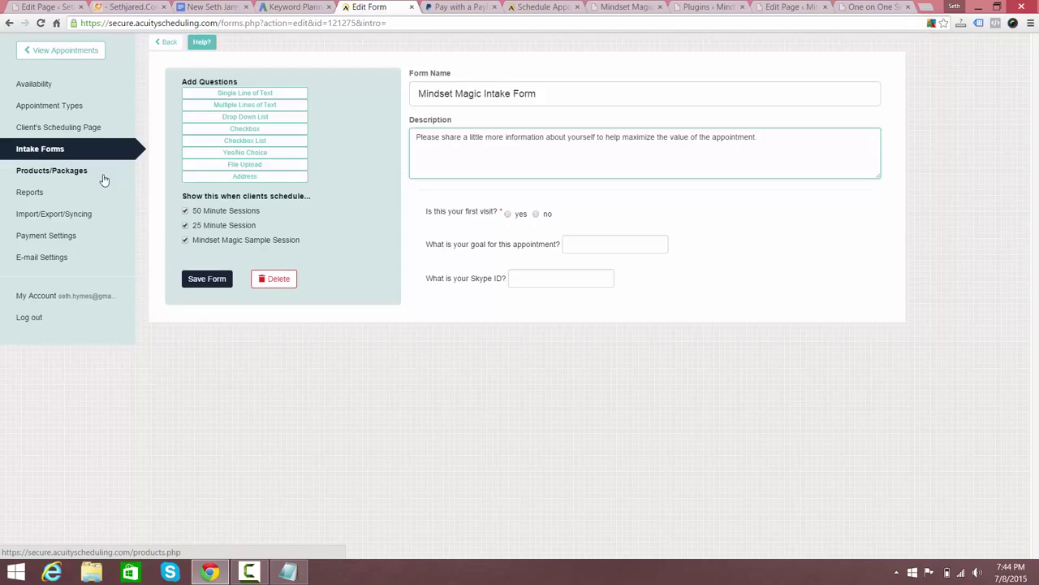
# Preview the Checkbox List, Yes/No Choice, Drop Down List and Multiple Lines of Text question types without adding any to the form.
pyautogui.click(249, 143)
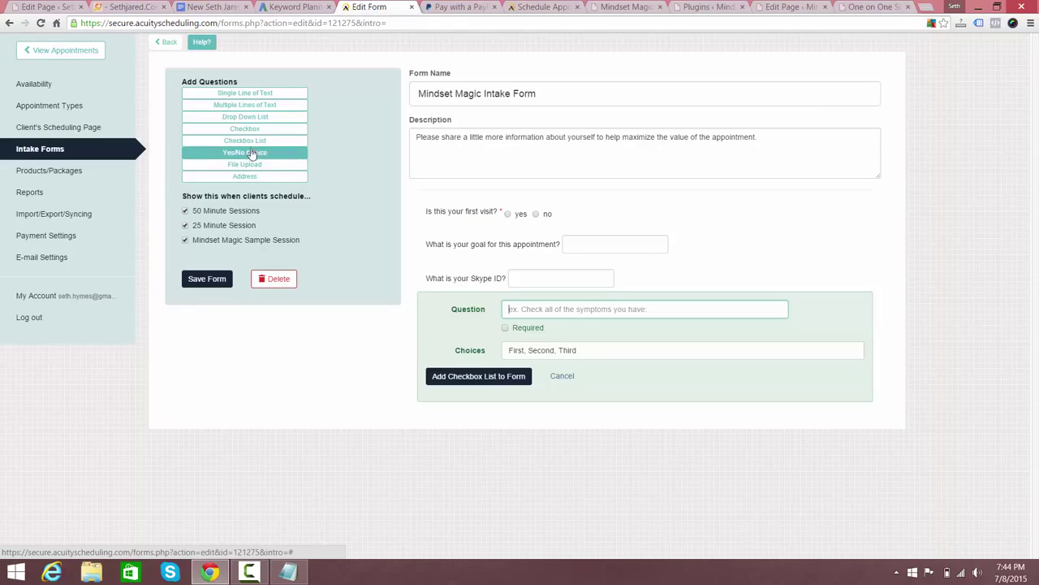
pyautogui.click(251, 155)
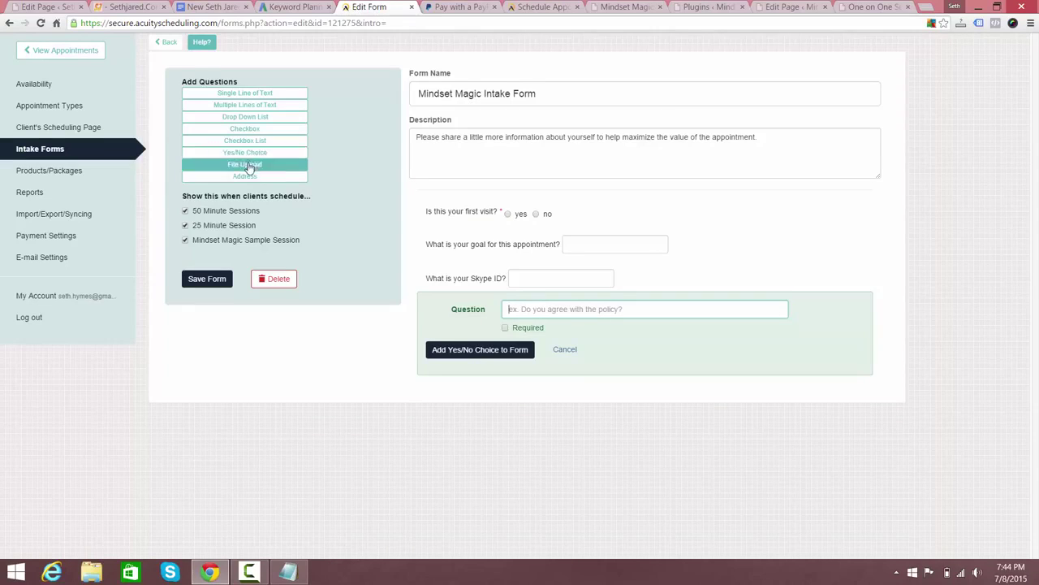
pyautogui.click(246, 119)
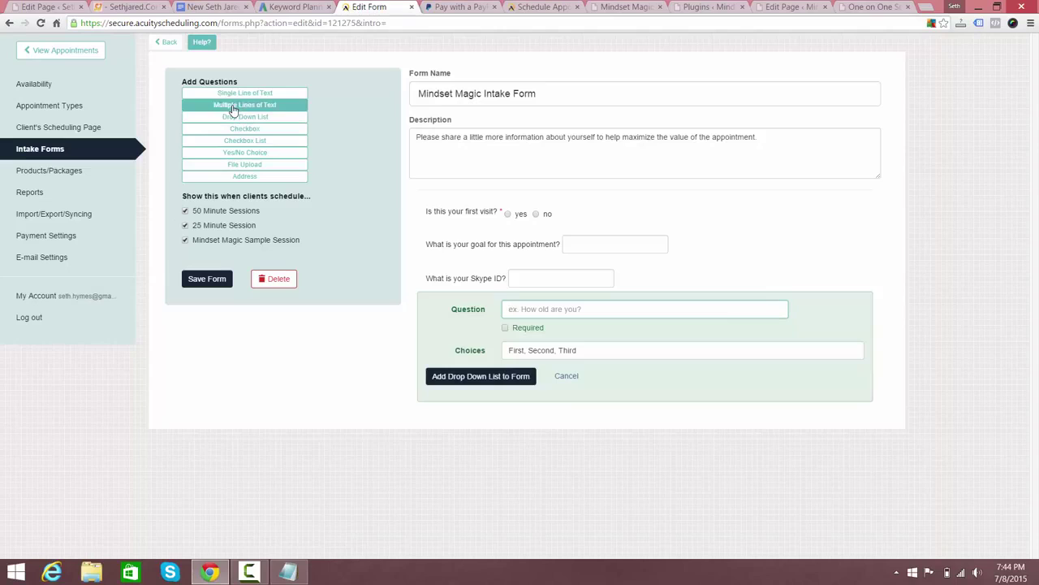
pyautogui.click(233, 109)
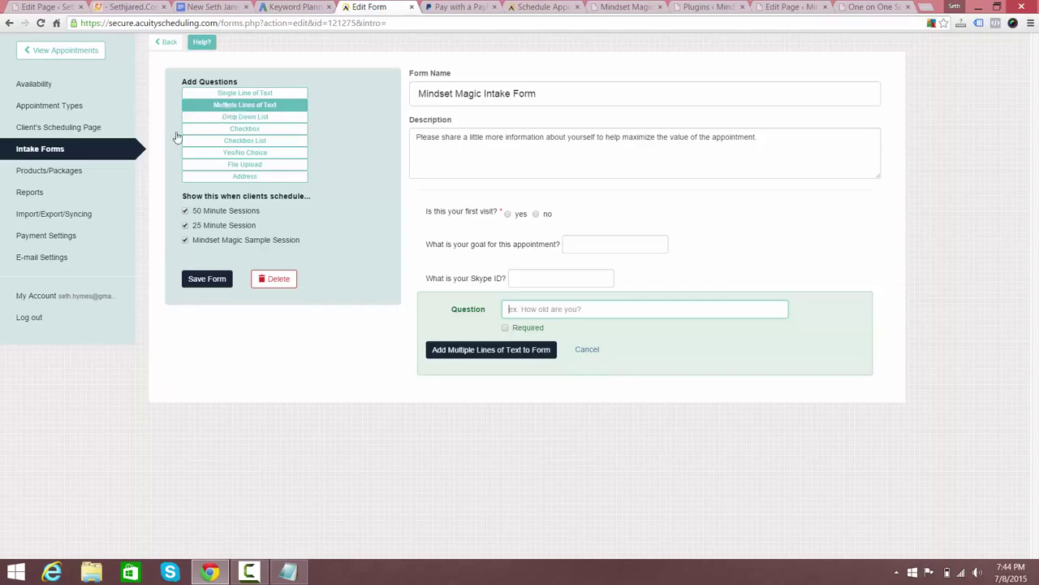
# View the Products/Packages page and the appointment report for July 2015.
pyautogui.click(30, 177)
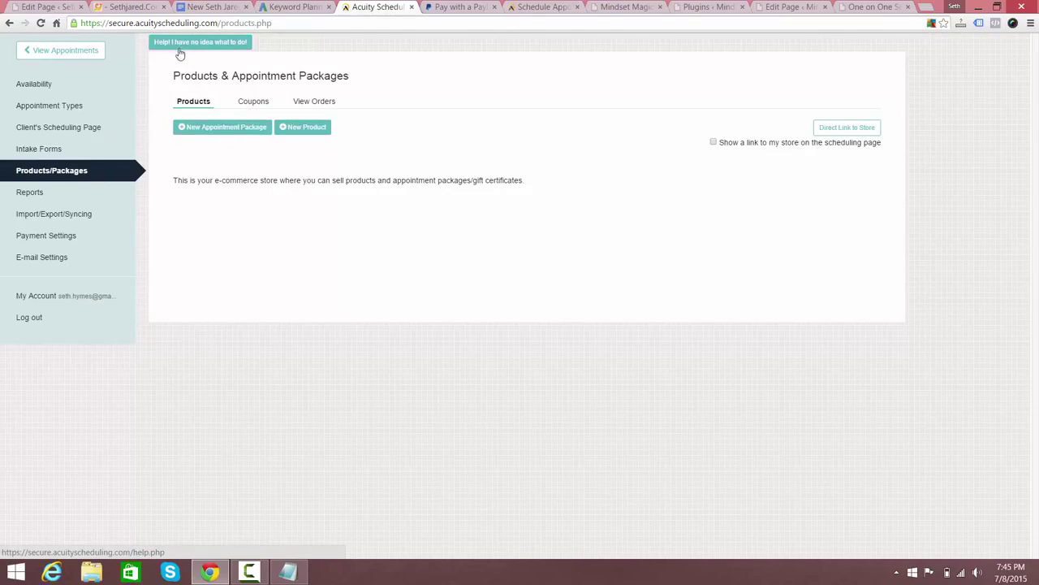
pyautogui.click(55, 195)
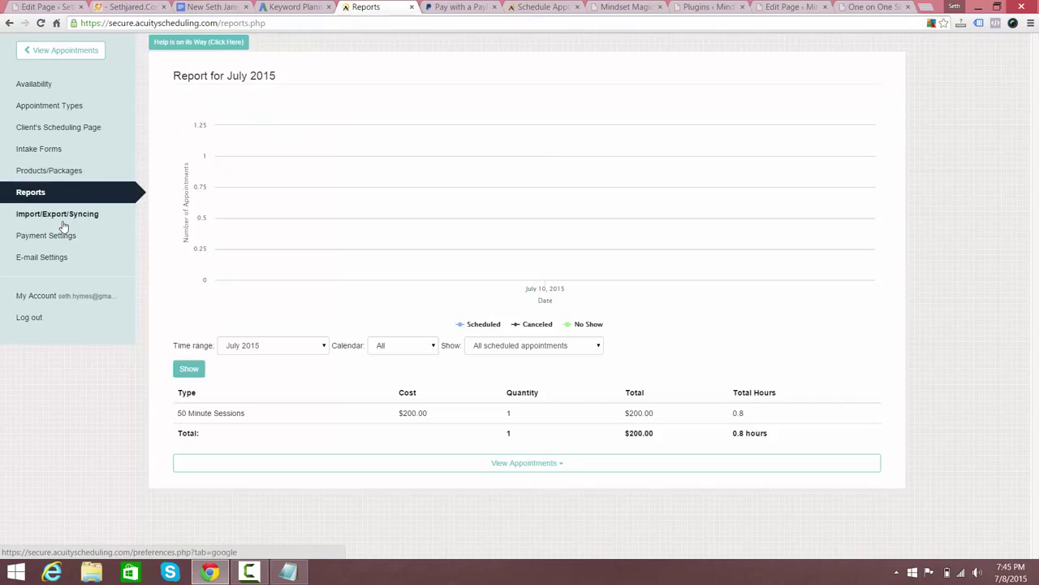
# Review the import, export and integration options, and inspect the Google Calendar choices for new appointments without changing the selection.
pyautogui.click(62, 221)
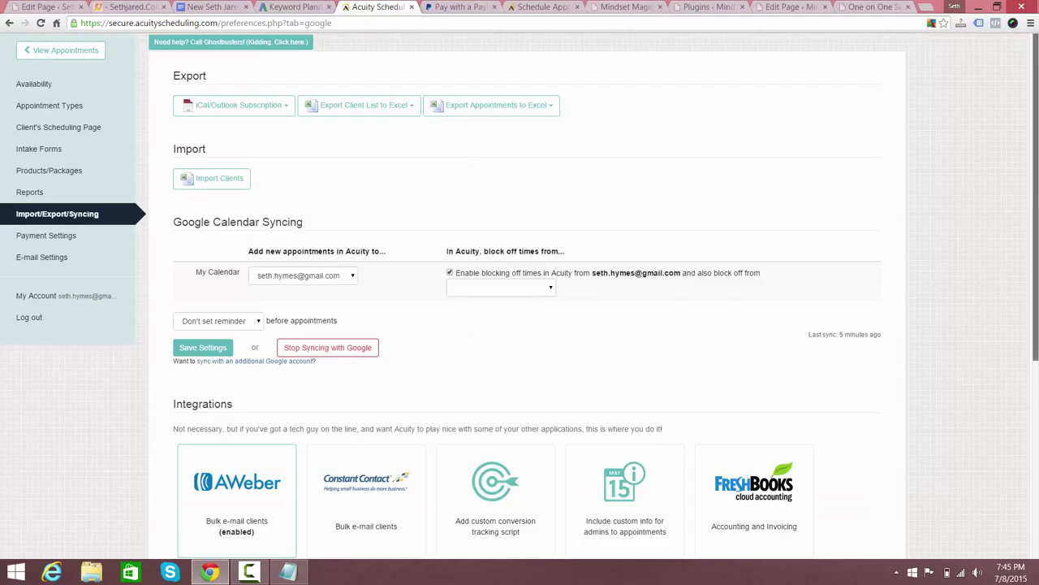
pyautogui.scroll(-4, 1009, 223)
pyautogui.scroll(4, 1009, 222)
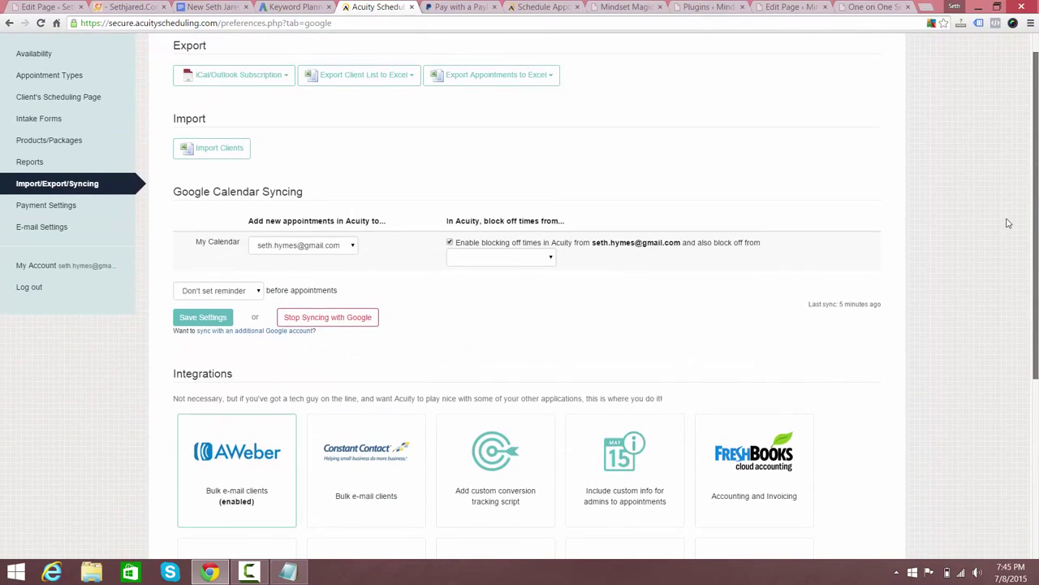
pyautogui.scroll(-2, 1009, 222)
pyautogui.scroll(3, 999, 195)
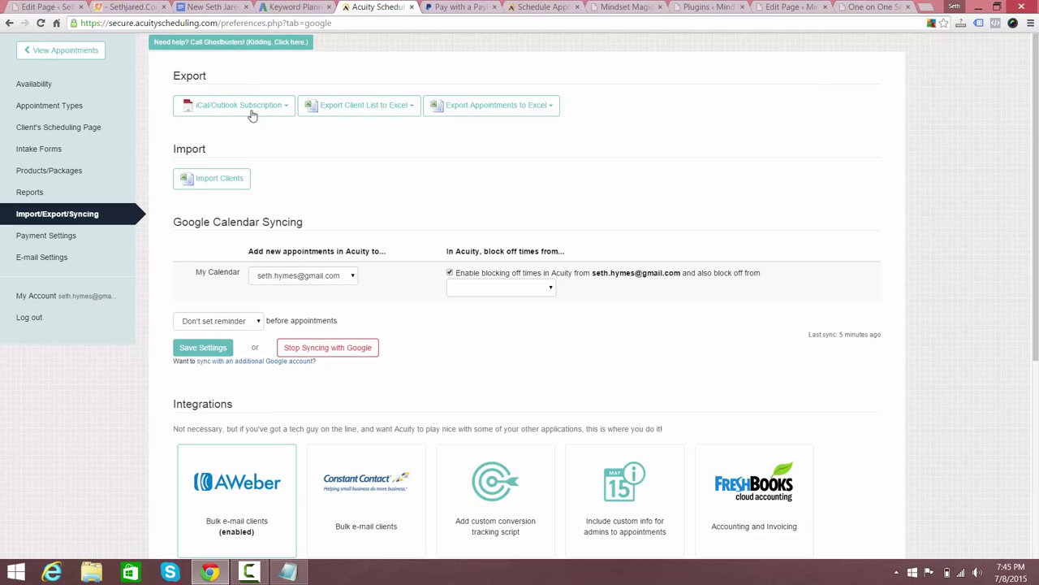
pyautogui.click(291, 278)
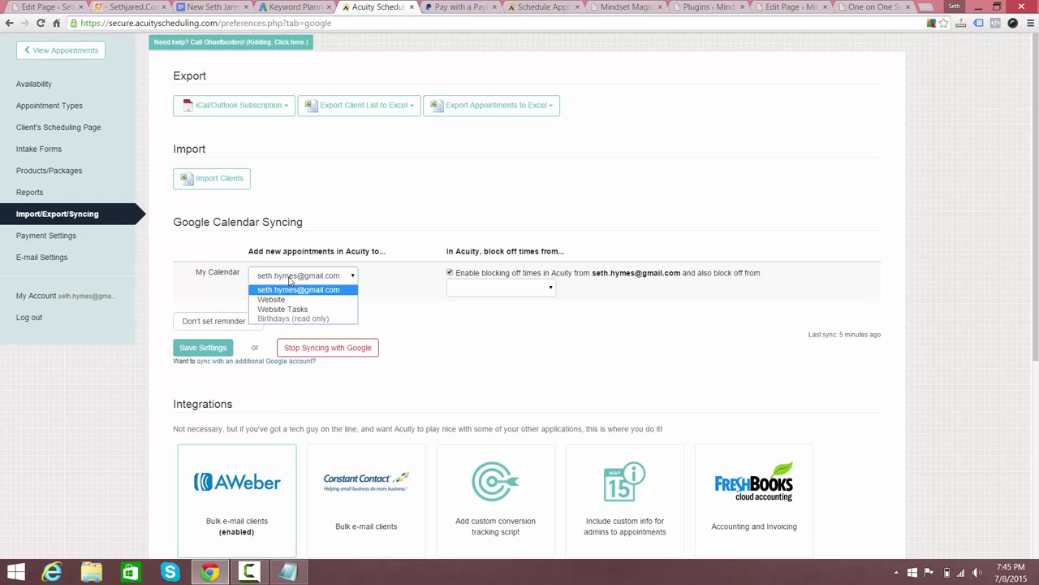
pyautogui.click(411, 286)
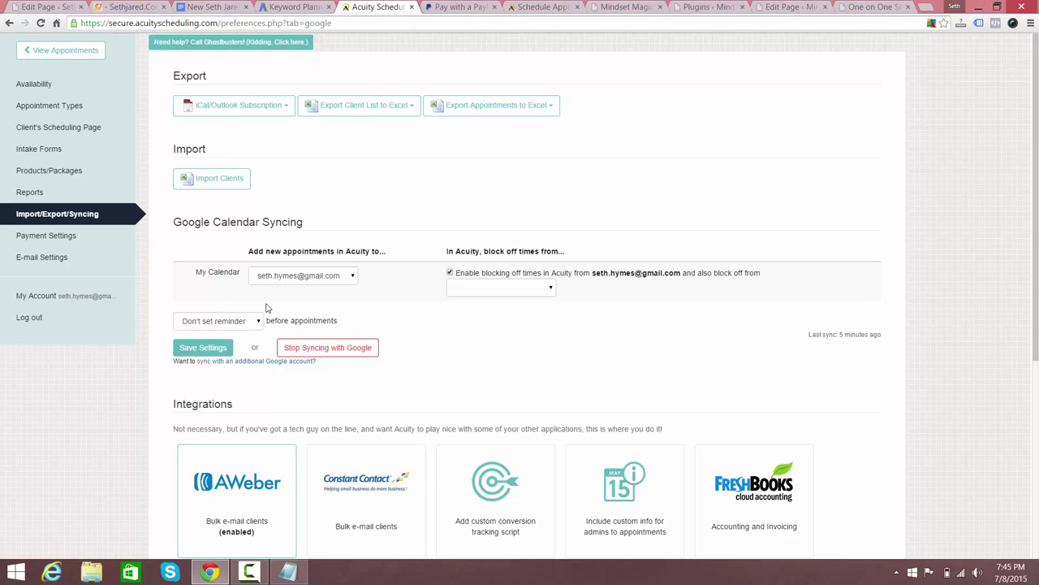
# Open the AWeber integration, save its sync settings for the MindsetMagicianWebinar list and return to the integrations page.
pyautogui.moveTo(1036, 264); pyautogui.dragTo(1037, 330)
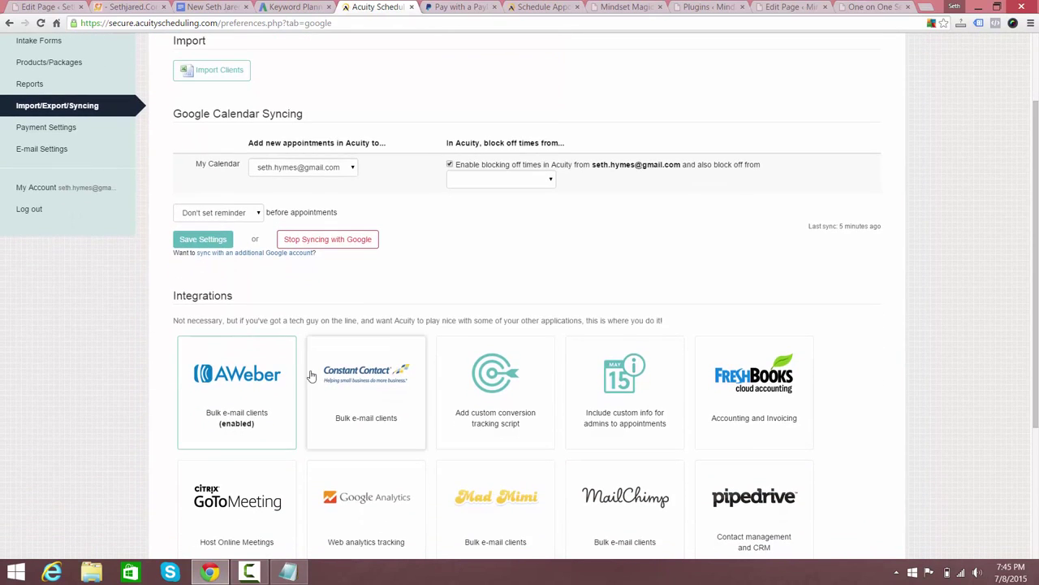
pyautogui.click(235, 373)
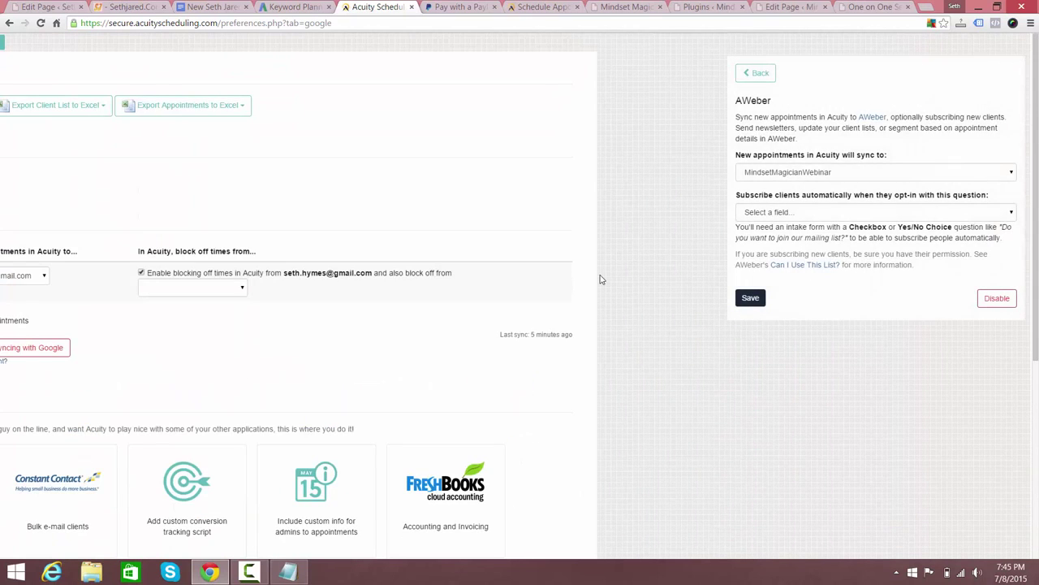
pyautogui.click(752, 302)
pyautogui.click(775, 78)
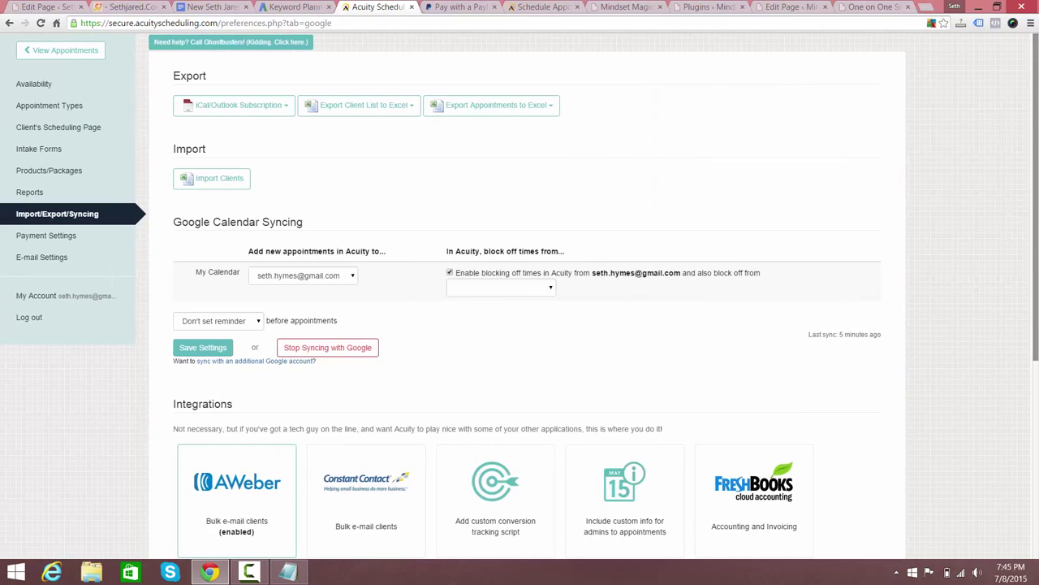
# Look through all available integrations and reopen the AWeber settings to examine its list sync and automatic subscription options.
pyautogui.scroll(-4, 1037, 360)
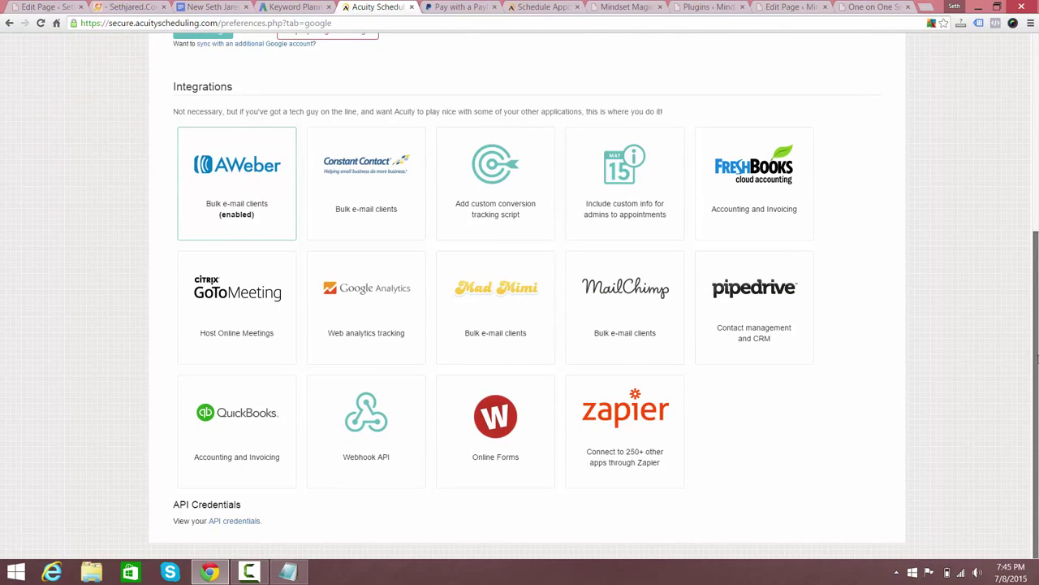
pyautogui.scroll(3, 1037, 357)
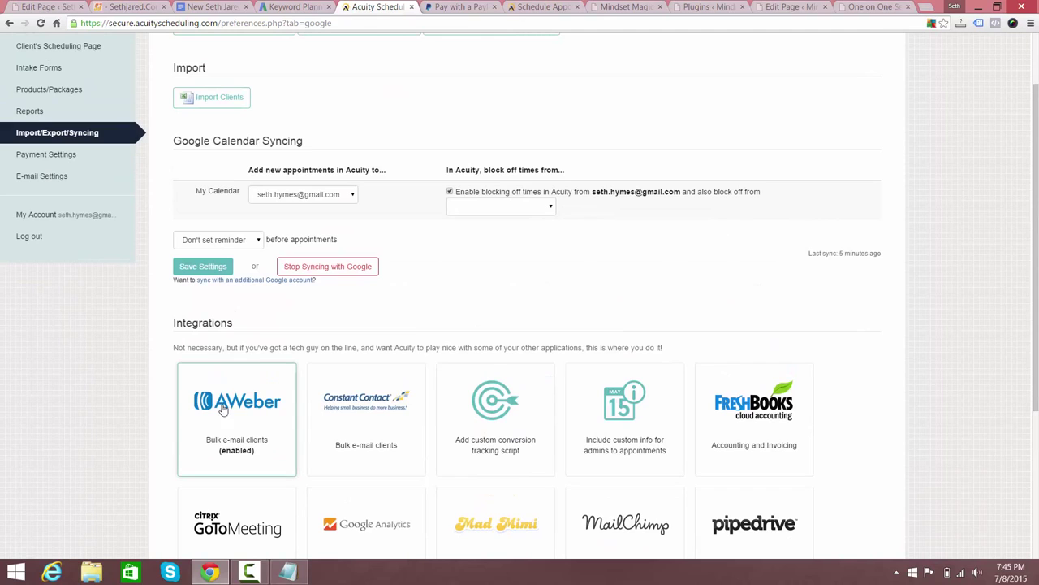
pyautogui.click(227, 410)
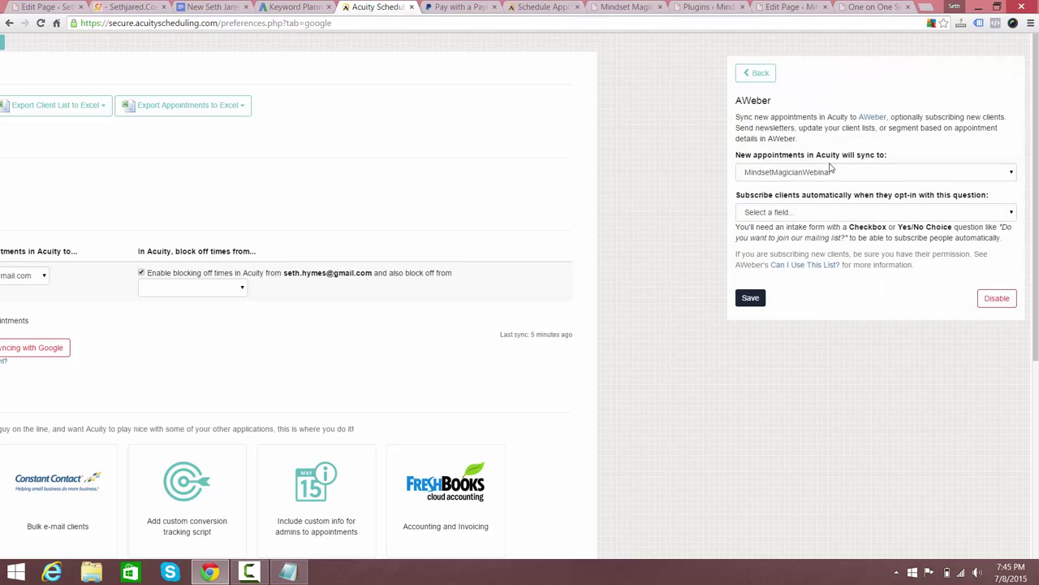
# Inspect the AWeber lists offered for syncing new appointments, keeping MindsetMagicianWebinar selected.
pyautogui.click(811, 179)
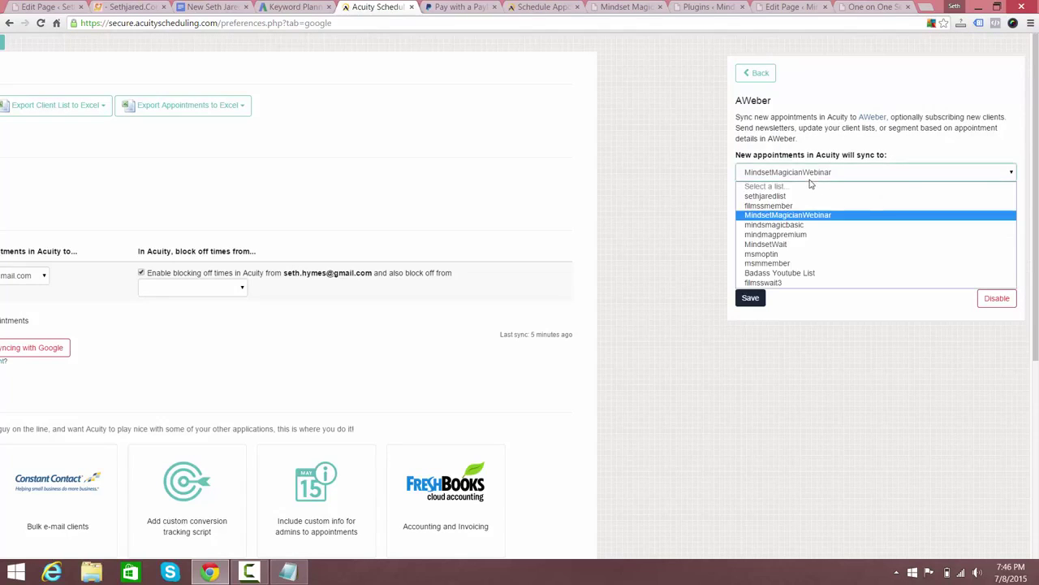
pyautogui.click(775, 136)
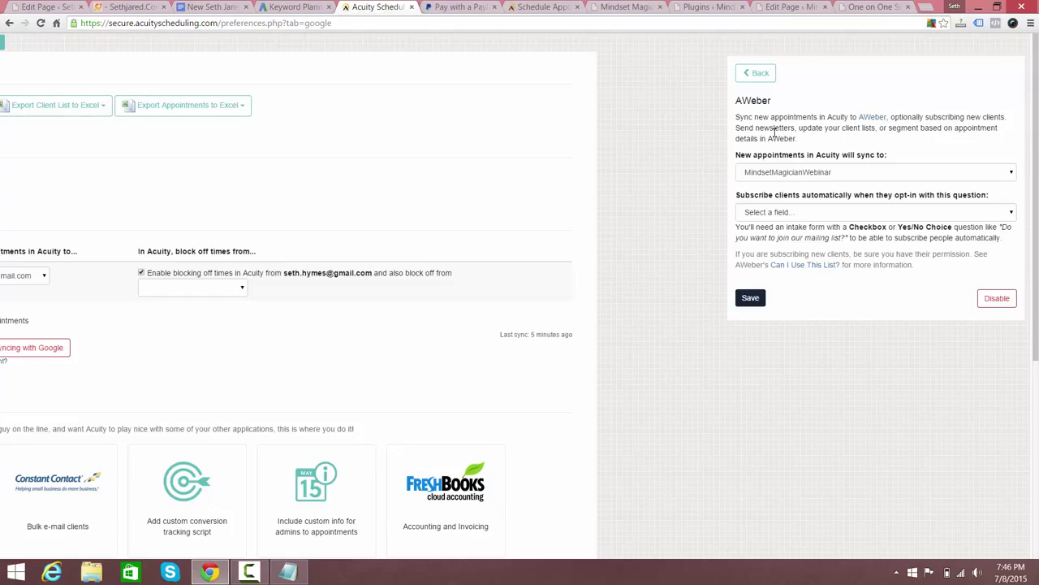
pyautogui.click(781, 172)
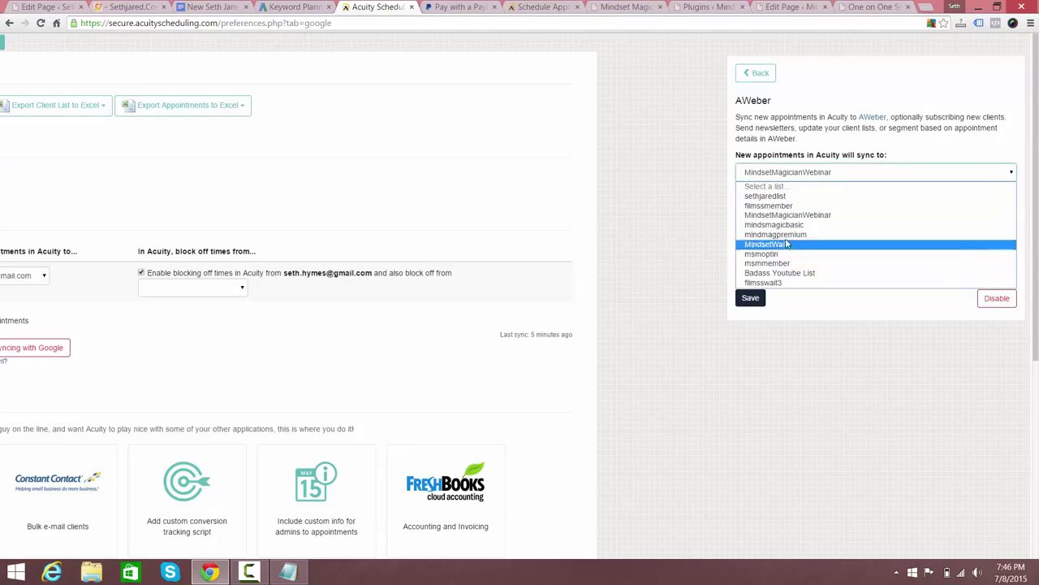
pyautogui.click(765, 116)
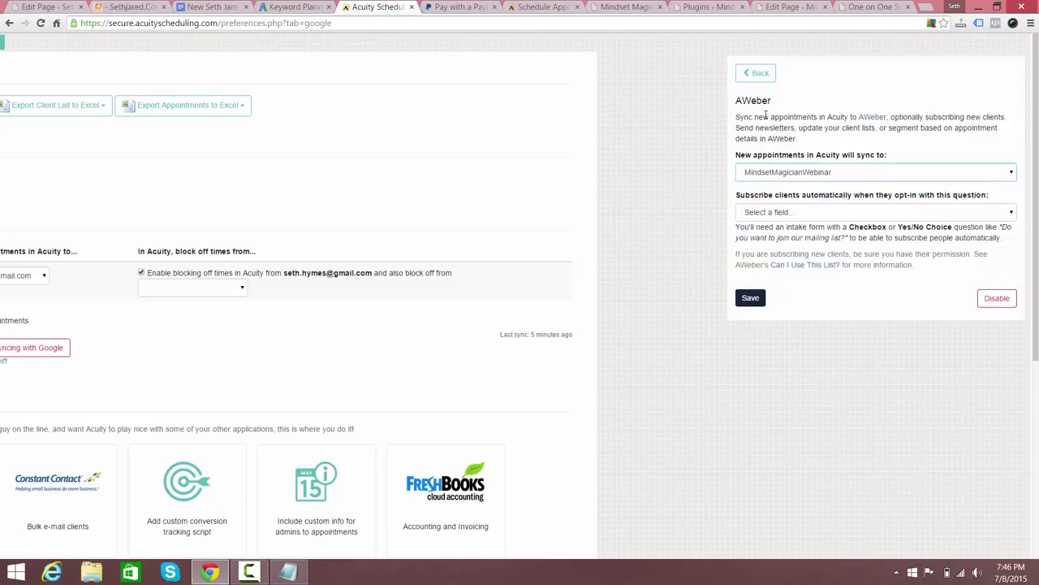
# Examine the automatic subscription question choices, try "Is this your first visit?" and return to the integrations page without saving.
pyautogui.click(788, 213)
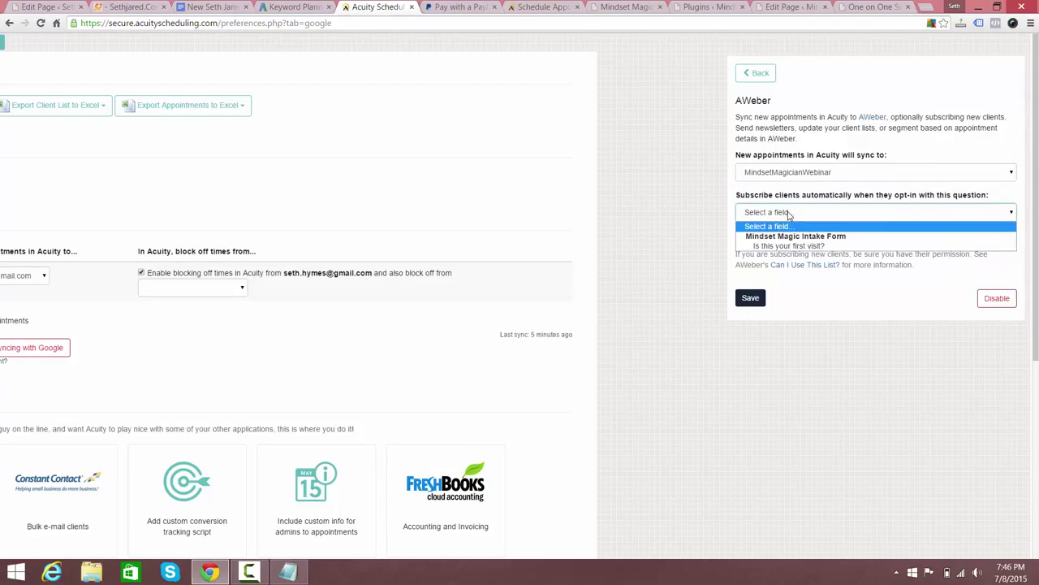
pyautogui.click(787, 213)
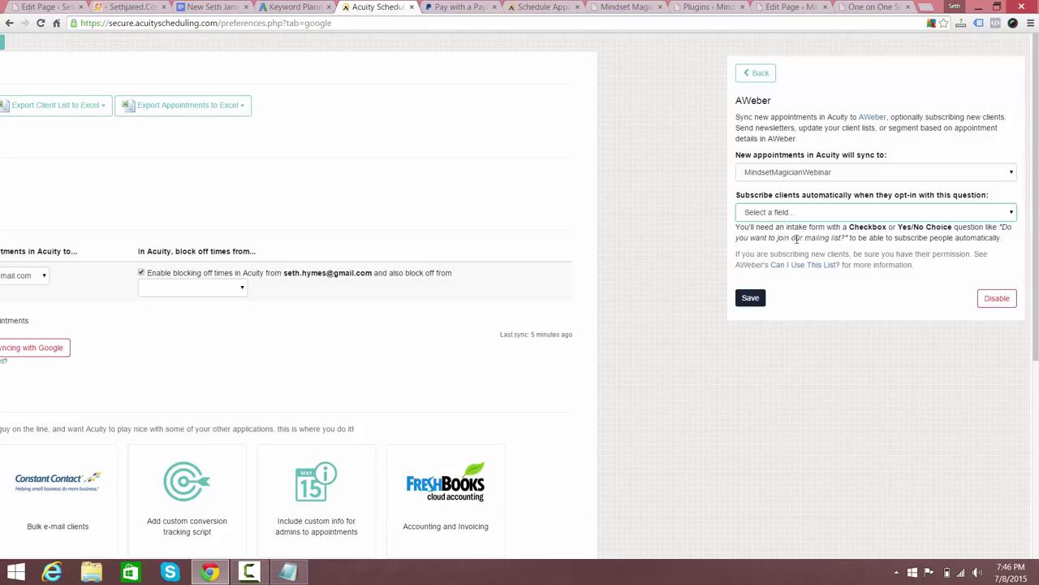
pyautogui.click(846, 229)
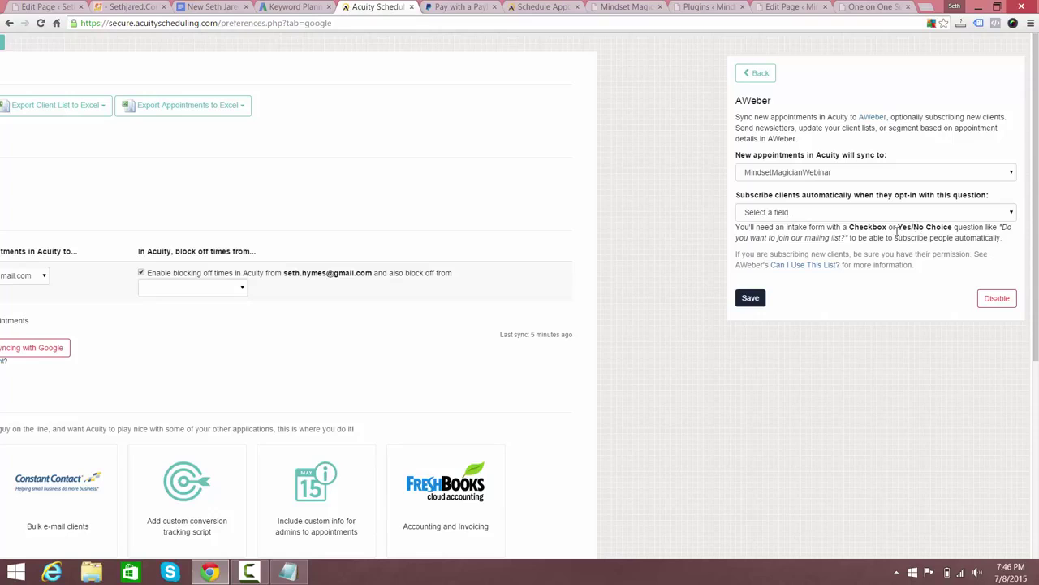
pyautogui.click(785, 214)
pyautogui.click(786, 249)
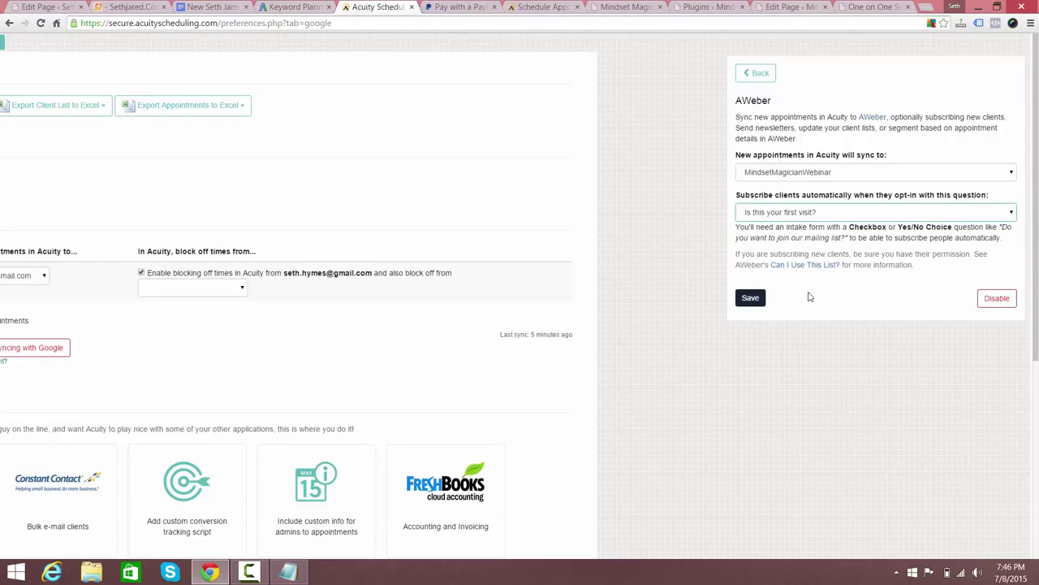
pyautogui.click(758, 74)
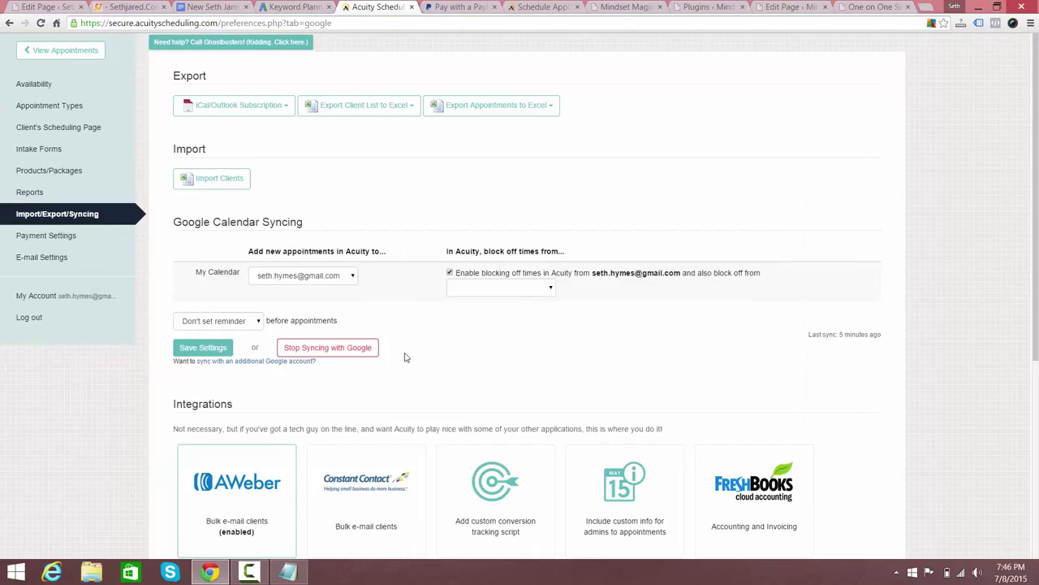
# Review the payment settings, including the payment requirement options for 50 Minute Sessions and the PayPal return URL, without changing them.
pyautogui.click(75, 235)
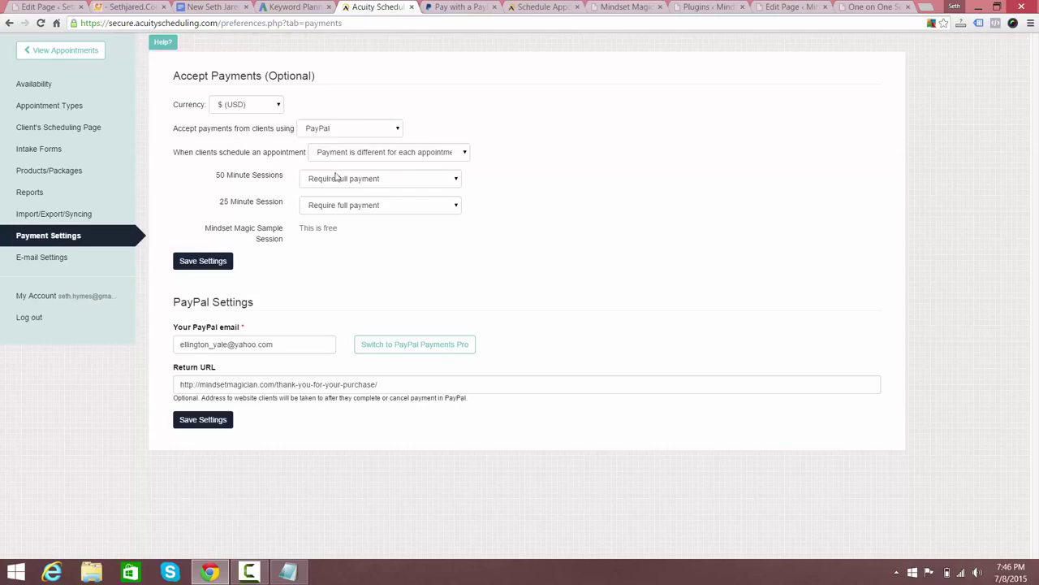
pyautogui.click(363, 182)
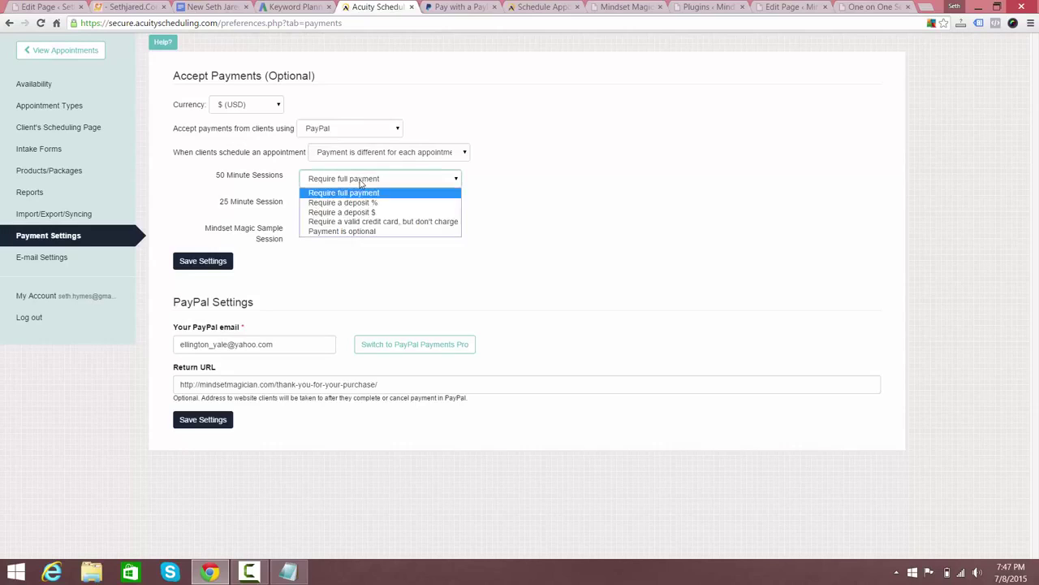
pyautogui.click(354, 279)
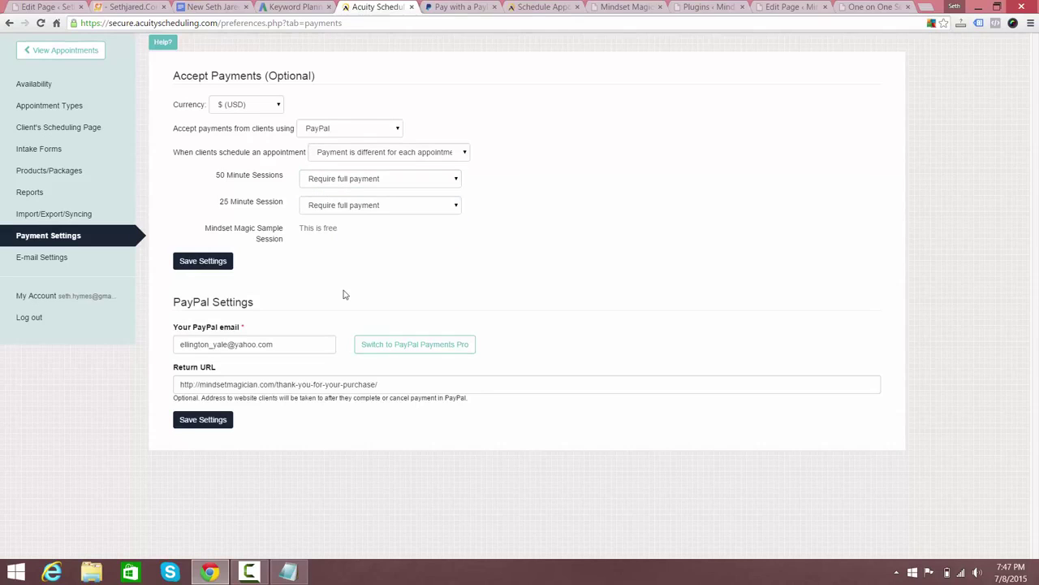
pyautogui.click(258, 387)
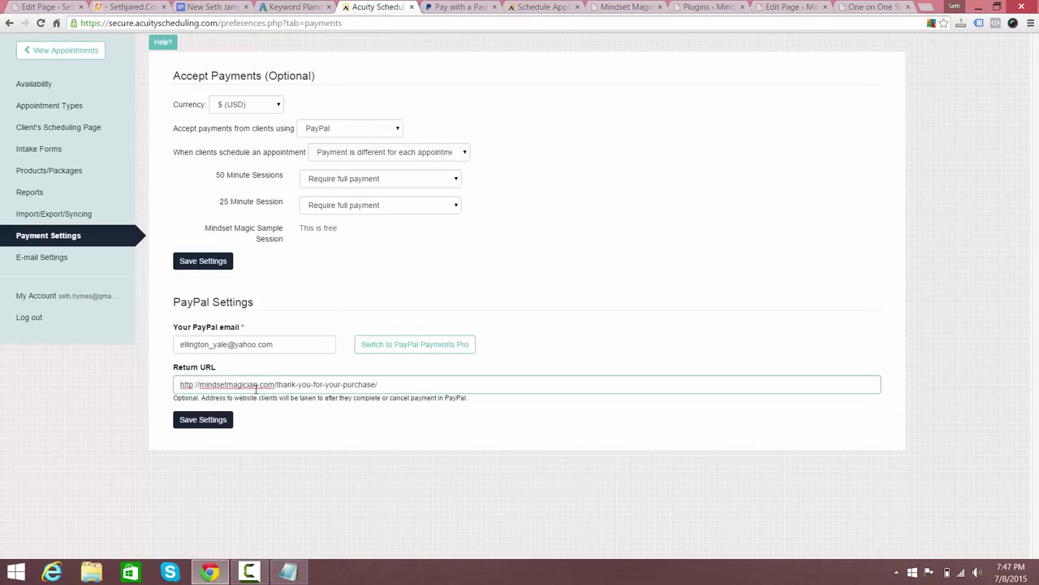
# Open the e-mail settings and read through the body text of the initial appointment confirmation template.
pyautogui.click(29, 262)
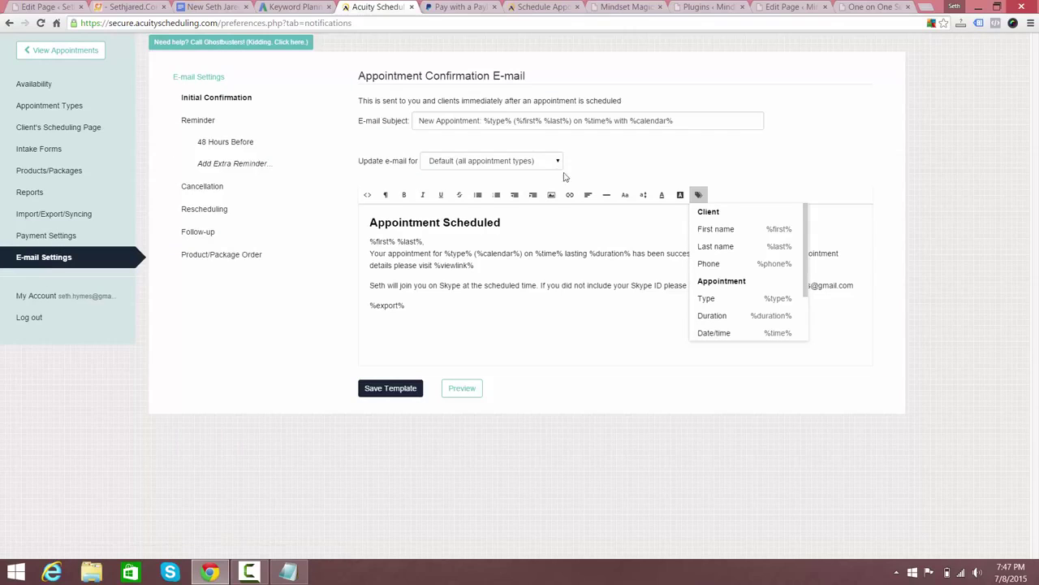
pyautogui.click(412, 255)
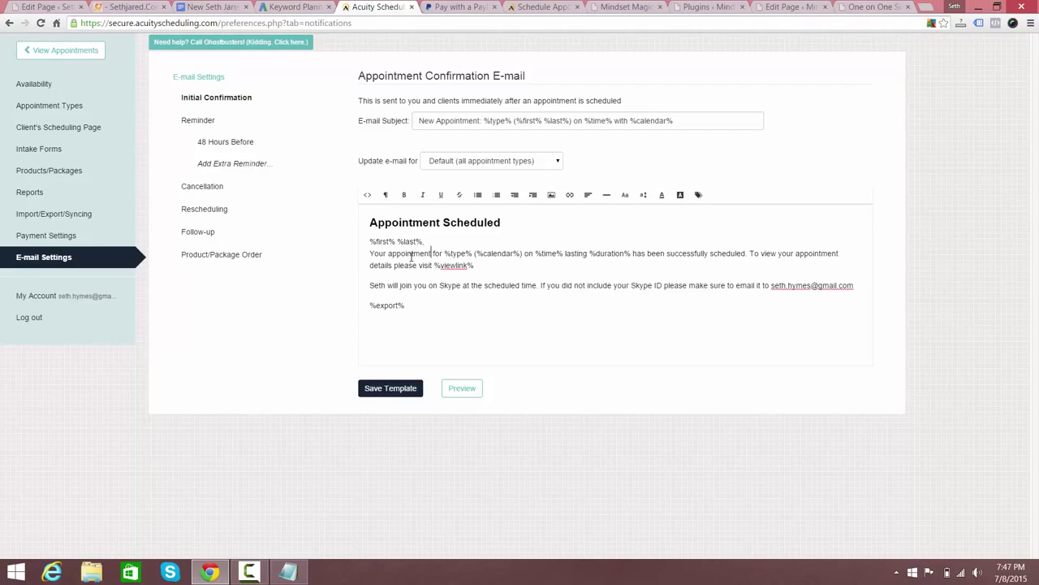
pyautogui.press('Right')
pyautogui.press('Right')
pyautogui.press('Right')
pyautogui.press('Right')
pyautogui.press('Right')
pyautogui.press('Right')
pyautogui.press('Right')
pyautogui.press('Right')
pyautogui.press('Right')
pyautogui.press('Right')
pyautogui.press('Right')
pyautogui.press('Right')
pyautogui.press('Right')
pyautogui.press('Right')
pyautogui.press('Right')
pyautogui.press('Right')
pyautogui.press('Right')
pyautogui.press('Right')
pyautogui.press('Right')
pyautogui.press('Right')
pyautogui.press('Right')
pyautogui.press('Right')
pyautogui.press('Right')
pyautogui.press('Right')
pyautogui.press('Right')
pyautogui.press('Right')
pyautogui.press('Right')
pyautogui.press('Right')
pyautogui.press('Right')
pyautogui.press('Right')
pyautogui.press('Right')
pyautogui.press('Right')
pyautogui.press('Right')
# View the rescheduling, cancellation and follow-up e-mail templates.
pyautogui.click(207, 212)
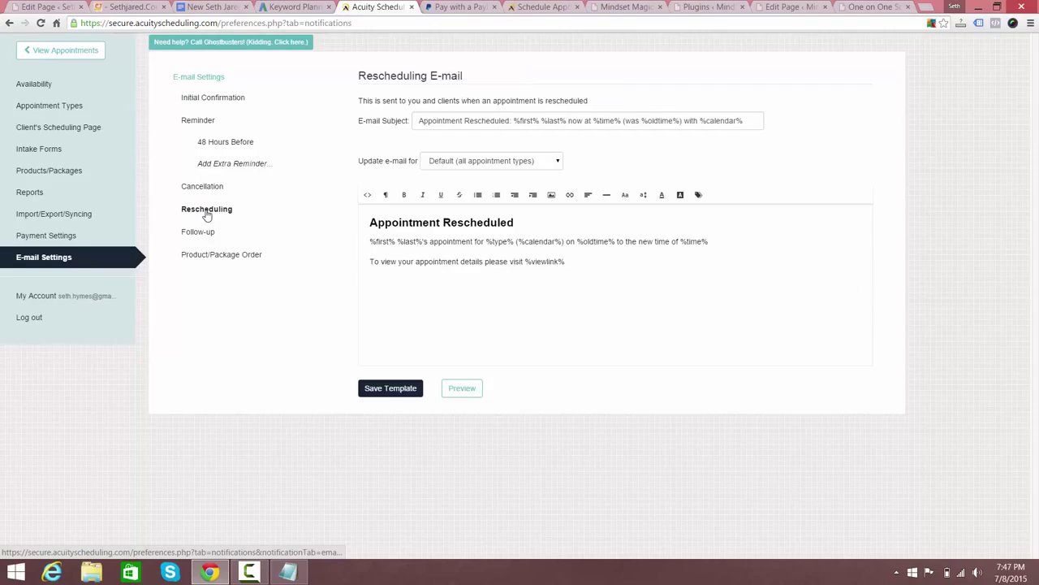
pyautogui.click(199, 187)
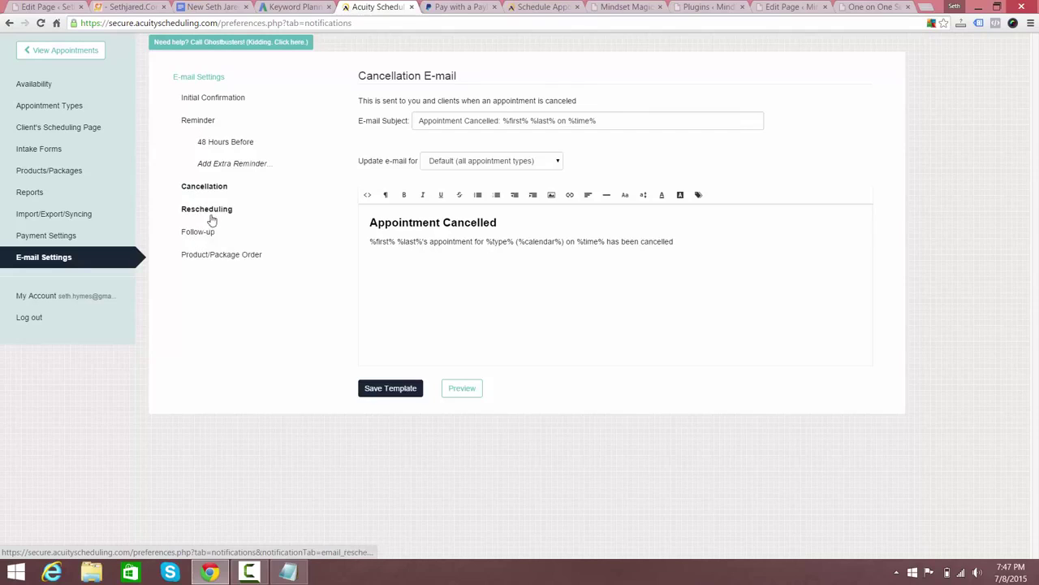
pyautogui.click(210, 217)
pyautogui.click(201, 239)
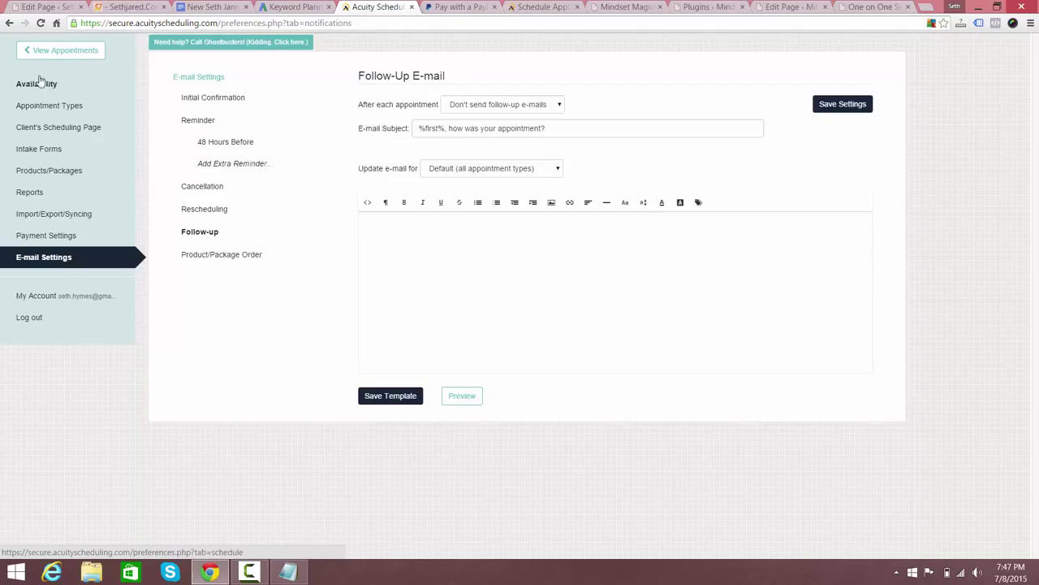
# Review the weekly appointment calendar, the July 2015 availability, the appointment types and the client's scheduling page.
pyautogui.click(51, 50)
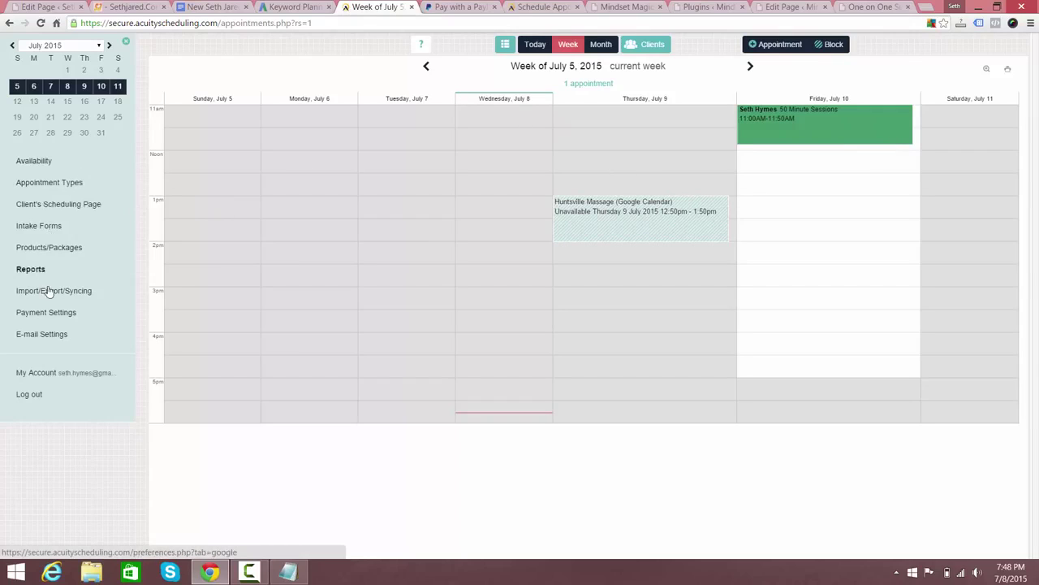
pyautogui.click(31, 165)
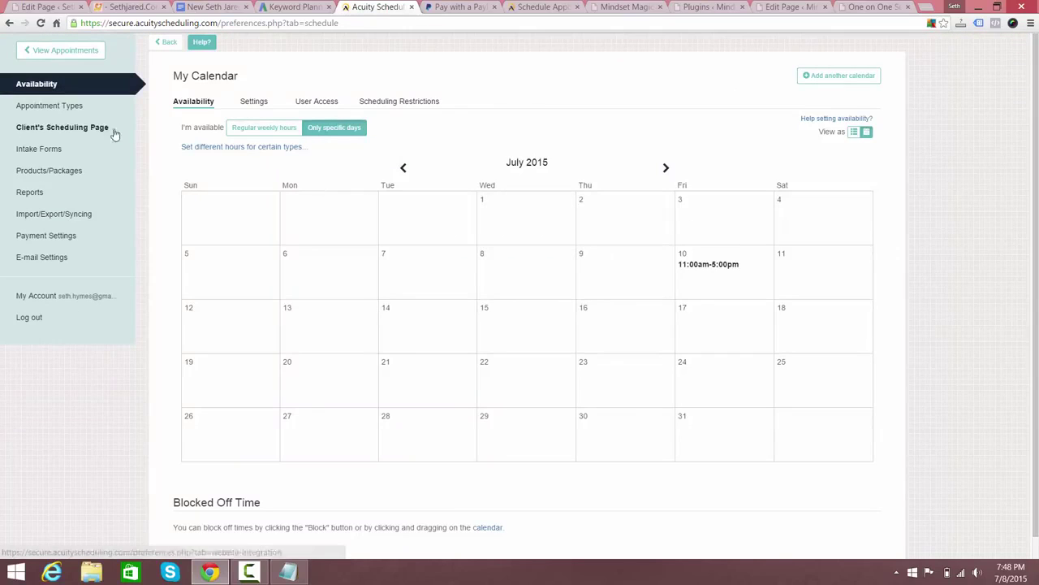
pyautogui.click(48, 107)
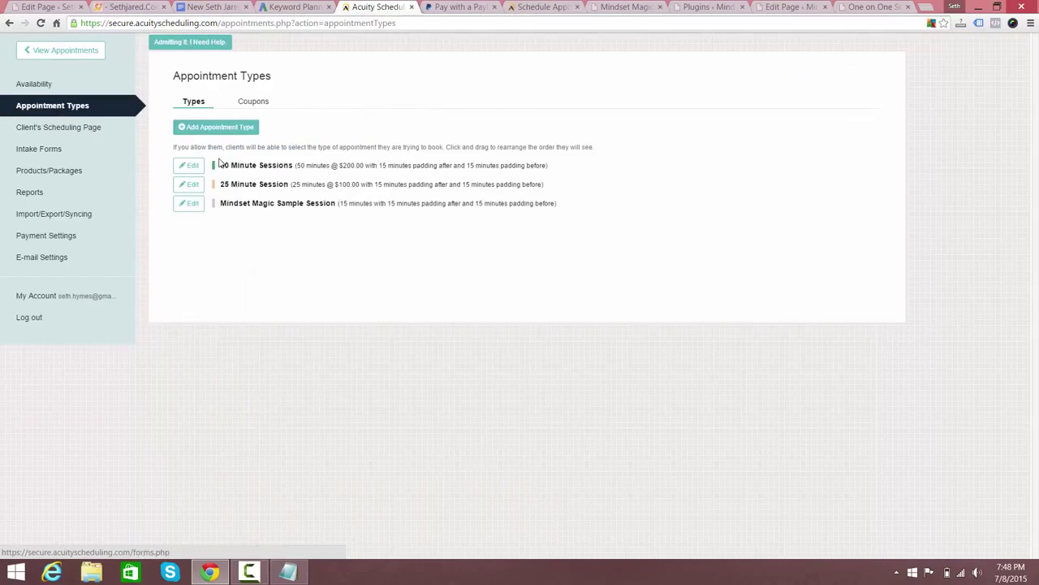
pyautogui.click(45, 130)
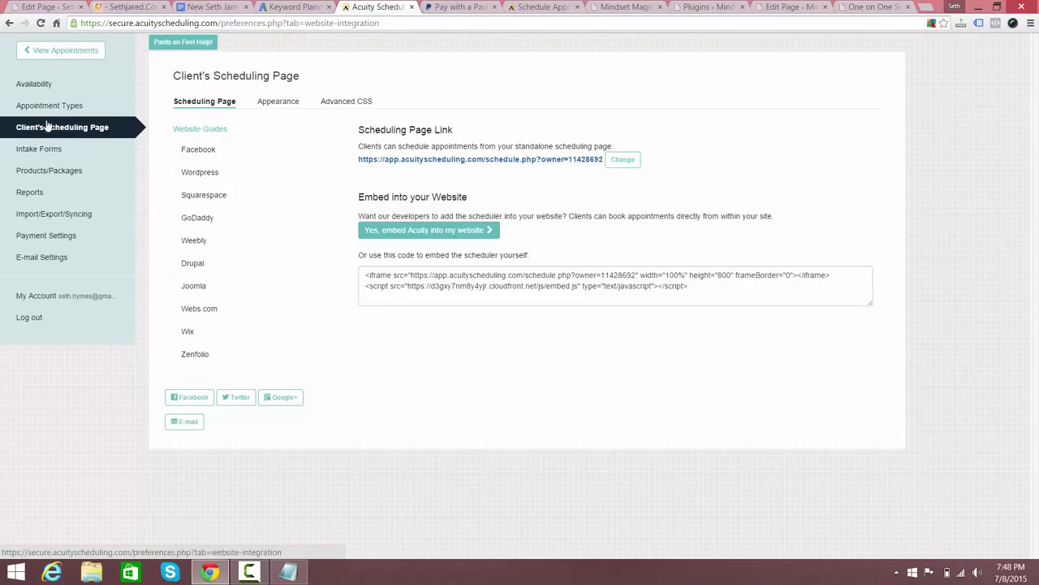
# Revisit the custom intake forms and the import, export and syncing page, and return to the weekly appointment calendar.
pyautogui.click(44, 235)
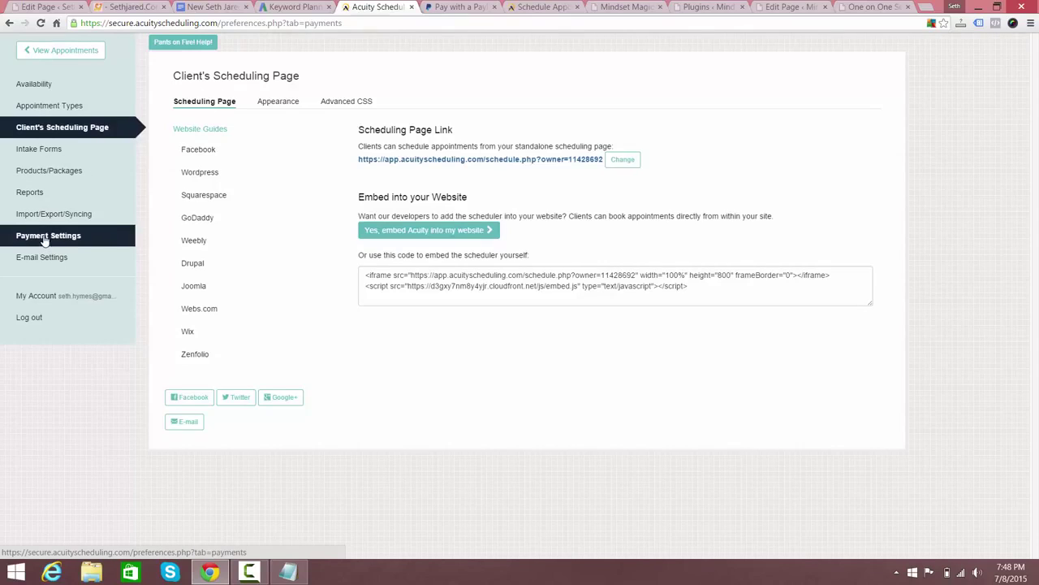
pyautogui.click(43, 152)
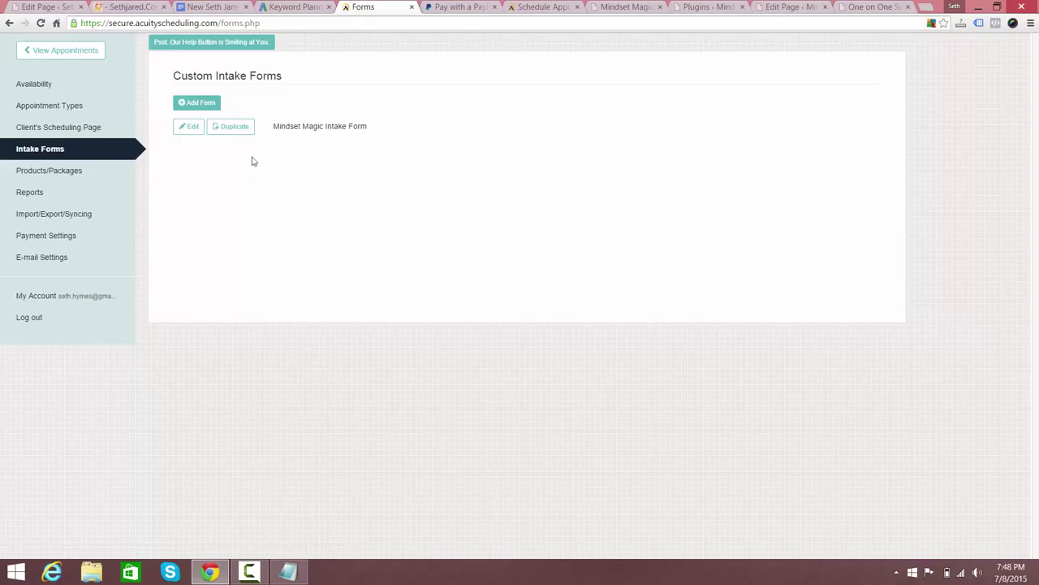
pyautogui.click(51, 216)
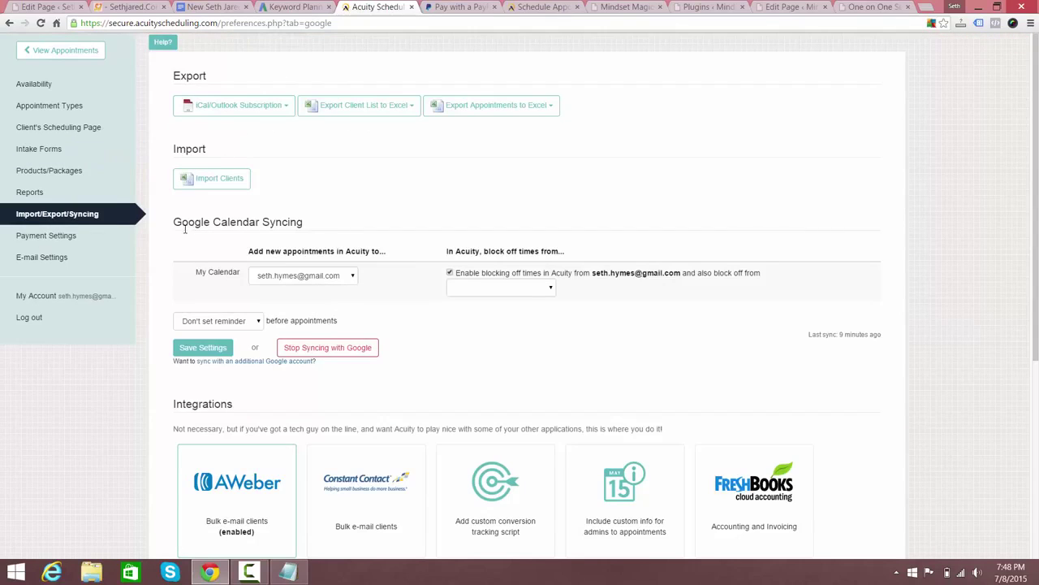
pyautogui.click(60, 50)
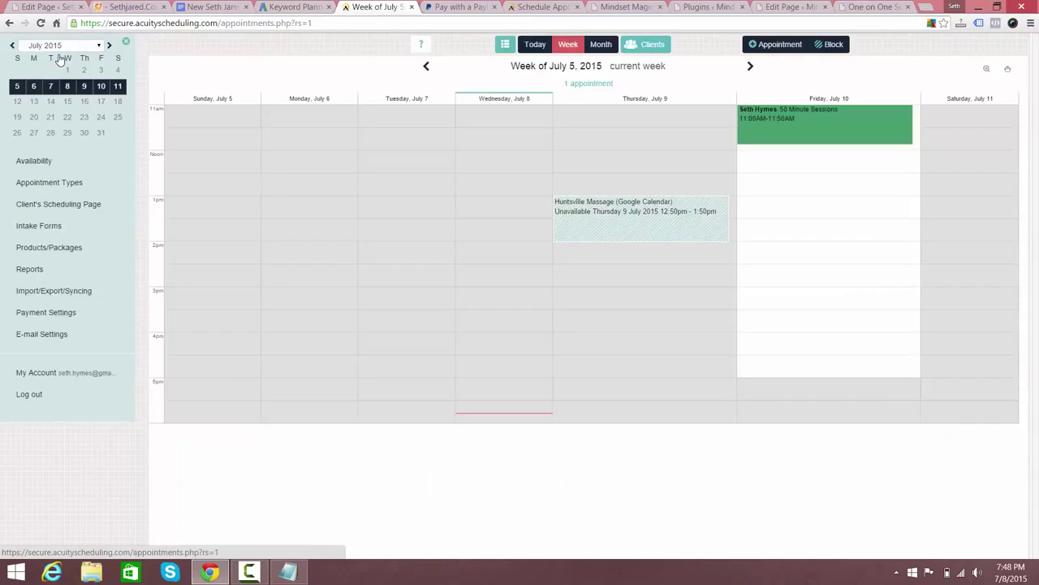